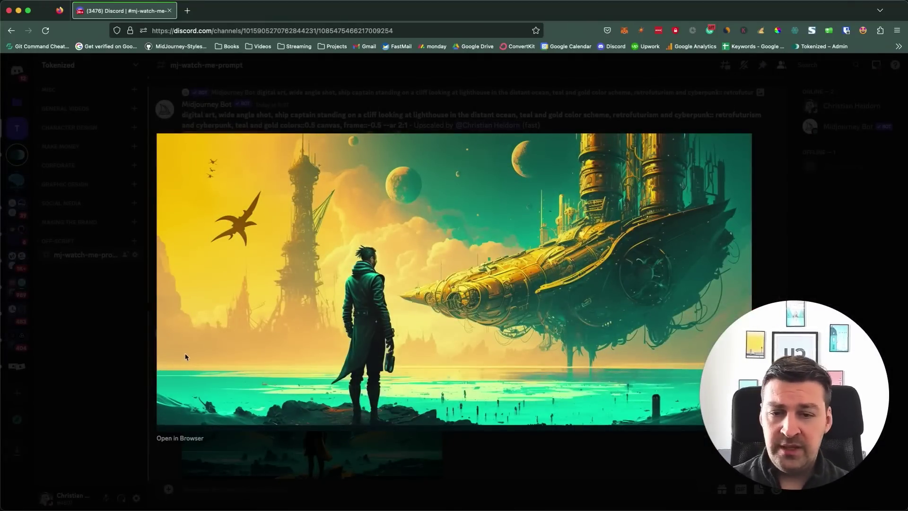
Copy the link of the enlarged preview image and paste it into the address bar of a new browser tab.
right_click(308, 260)
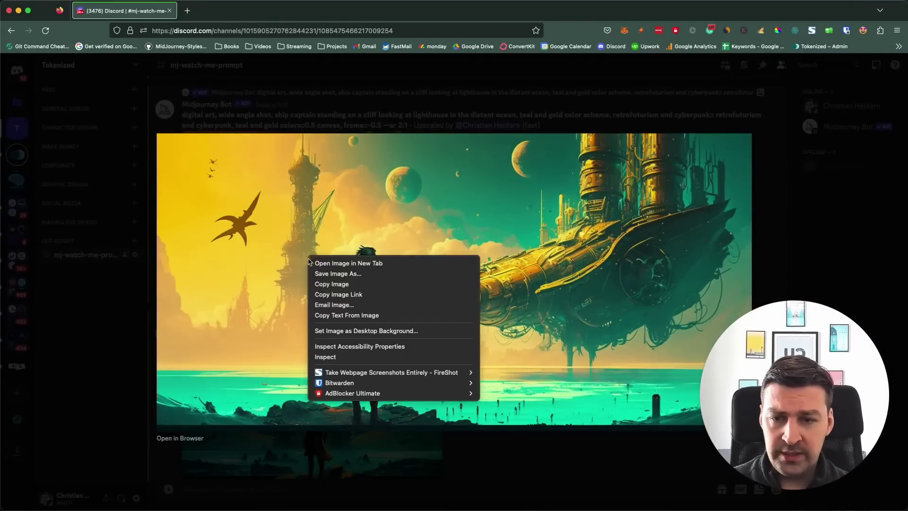
left_click(340, 297)
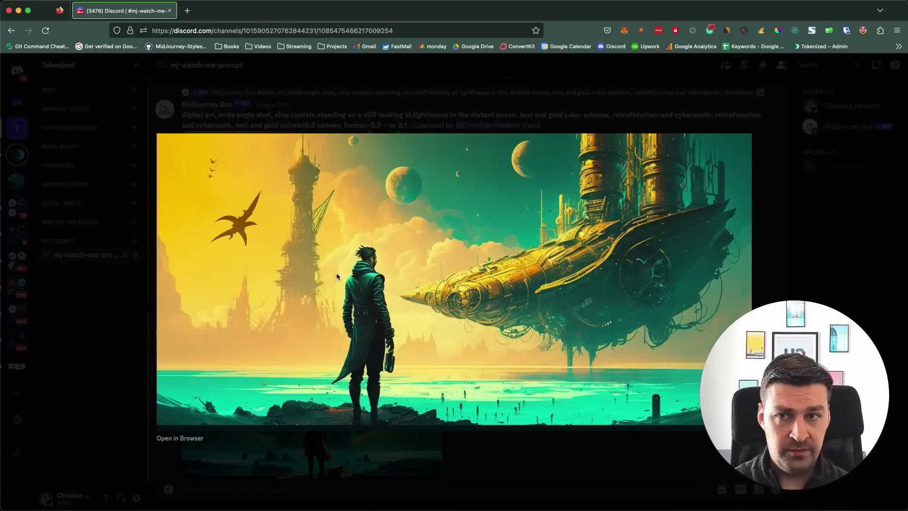
left_click(187, 11)
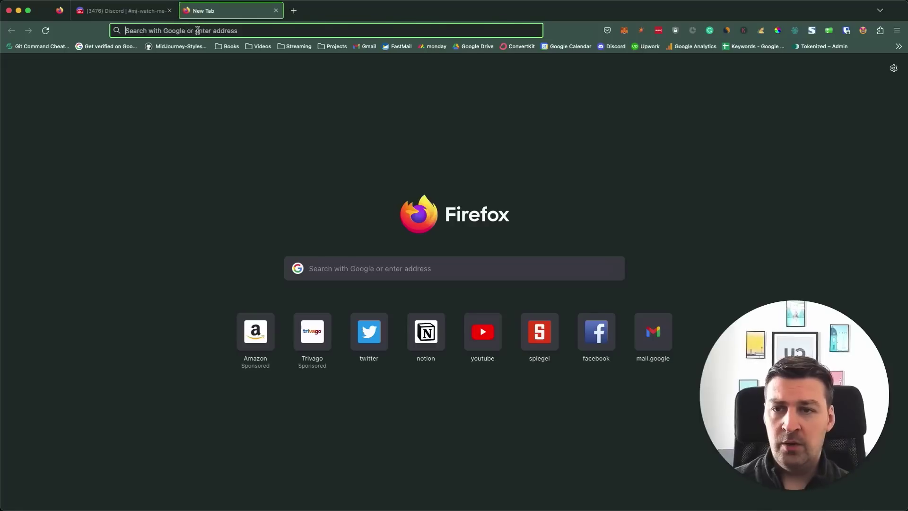
key("super+v")
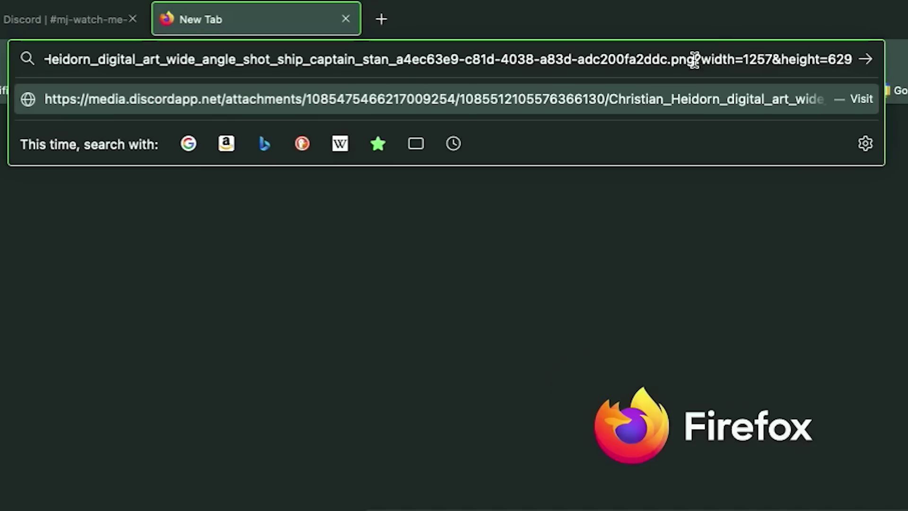
Examine the width and height parameters at the end of the pasted image link and close the tab.
left_click_drag(695, 59, 896, 59)
left_click(719, 59)
left_click_drag(702, 59, 844, 59)
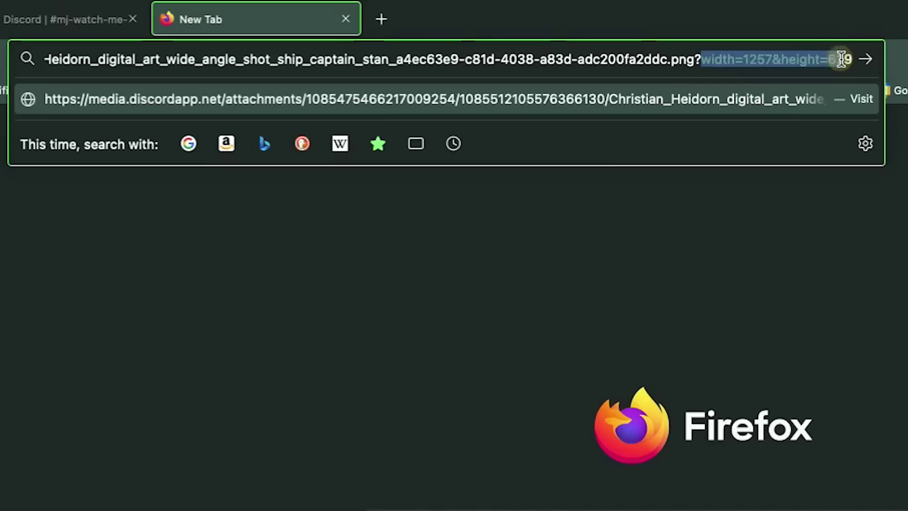
left_click(744, 61)
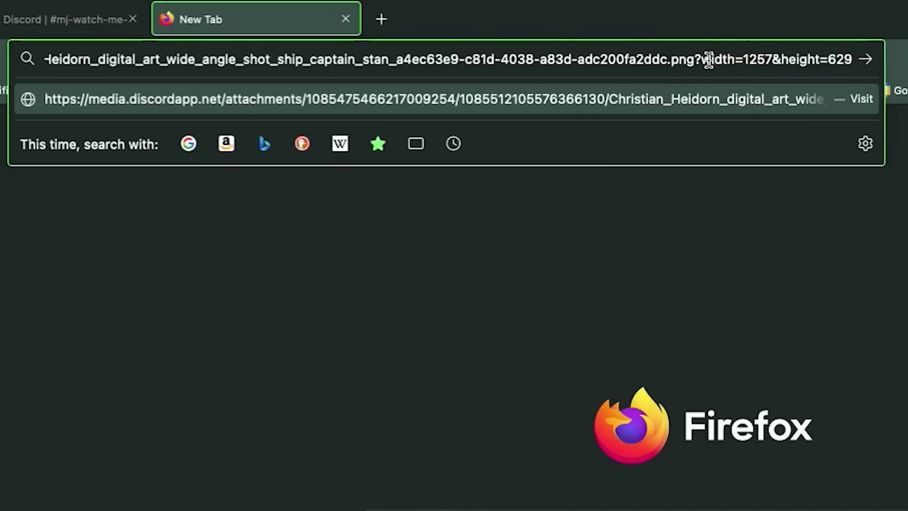
double_click(758, 59)
double_click(840, 60)
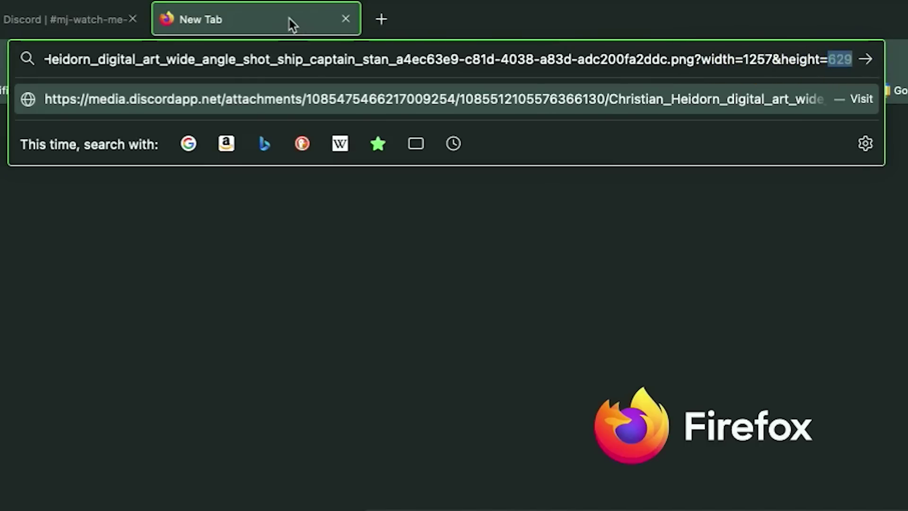
key("super+w")
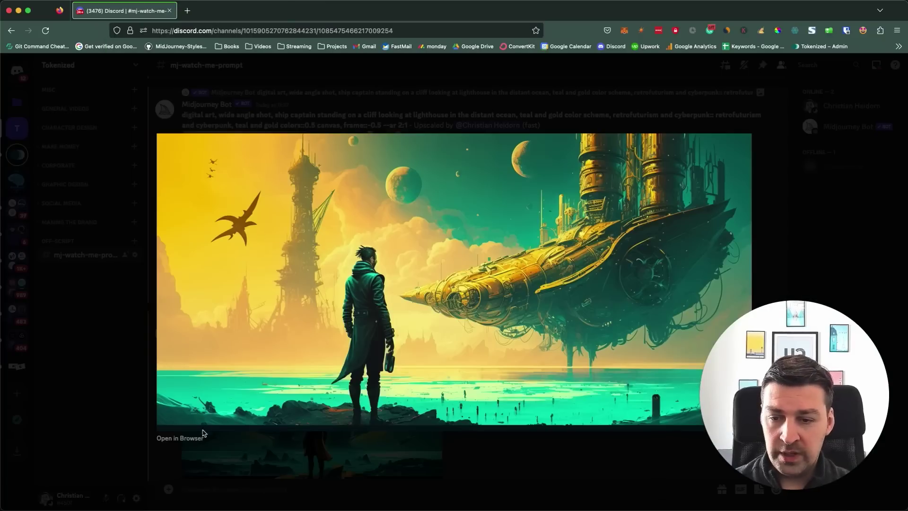
Open the full-size image in the browser and copy the image itself.
left_click(189, 437)
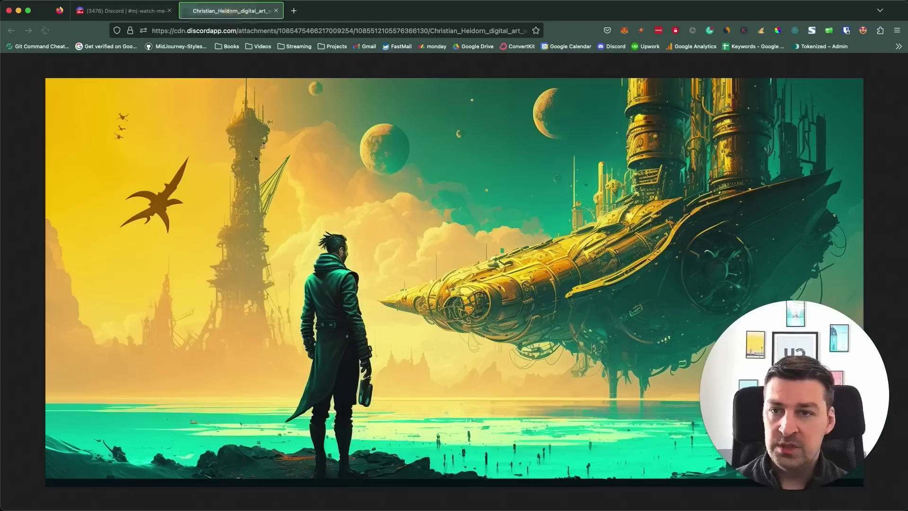
right_click(399, 183)
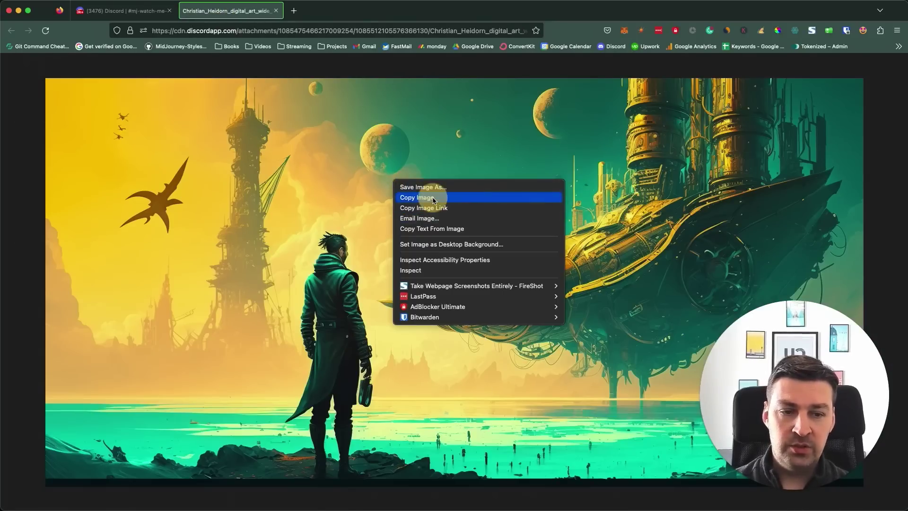
left_click(433, 201)
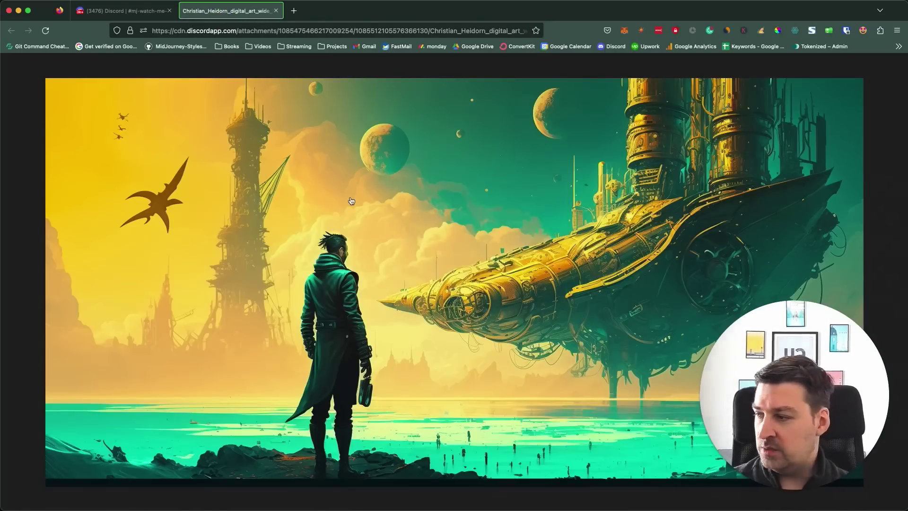
Switch to Affinity Designer and paste the copied image above the top group of Artboard1 in the tokenized-banner-linkedin document.
key("super+Tab")
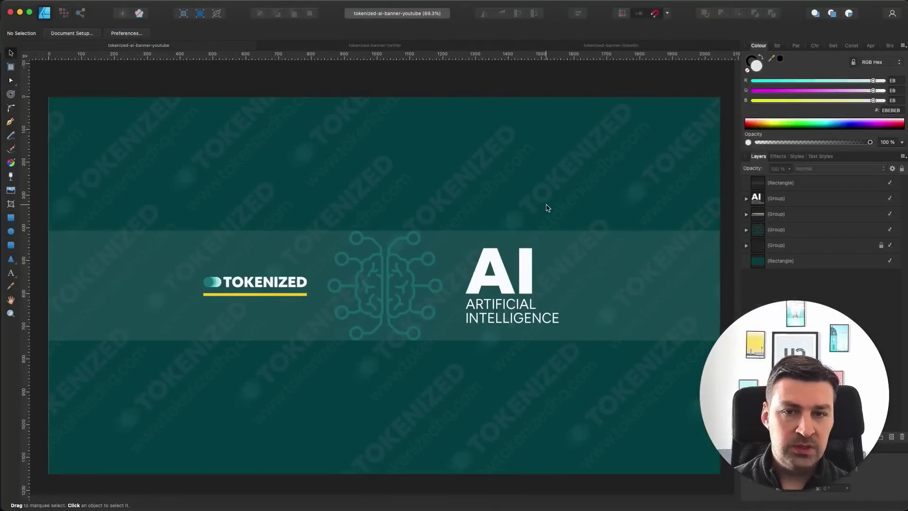
left_click(330, 46)
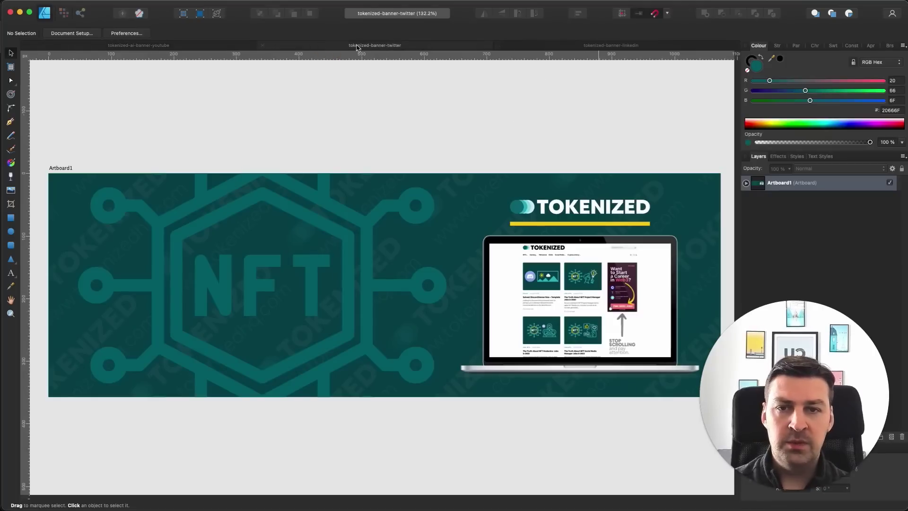
left_click(561, 47)
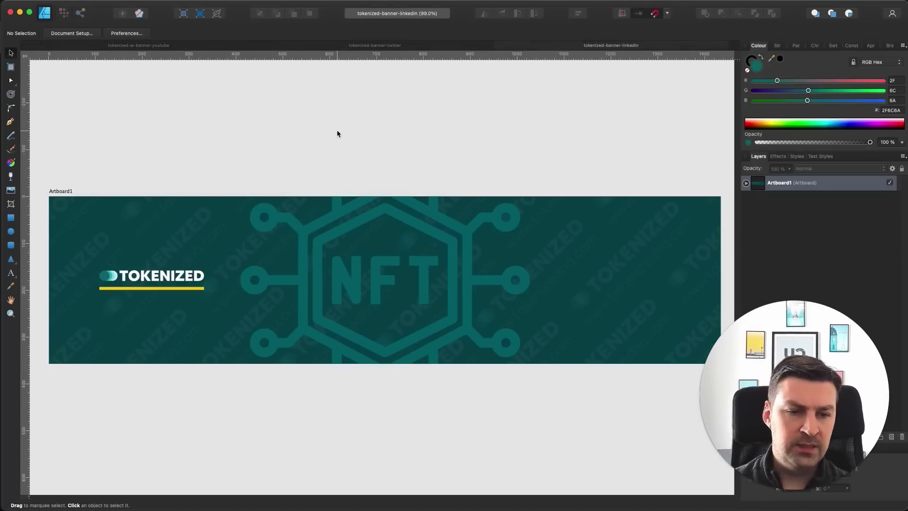
left_click(746, 184)
left_click(801, 198)
key("super+v")
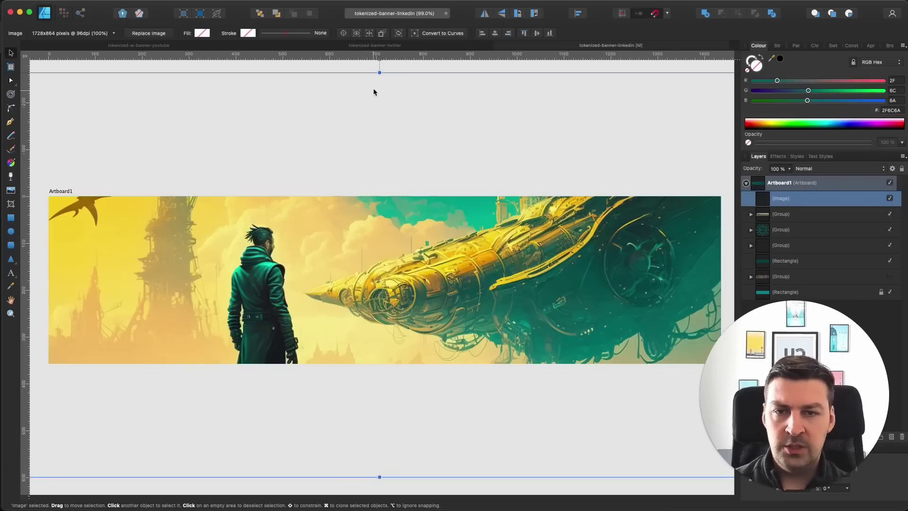
Scale the pasted image to about 55%, align it with the artboard's top-right corner and flip it horizontally.
left_click_drag(379, 72, 410, 256)
left_click_drag(412, 300, 535, 254)
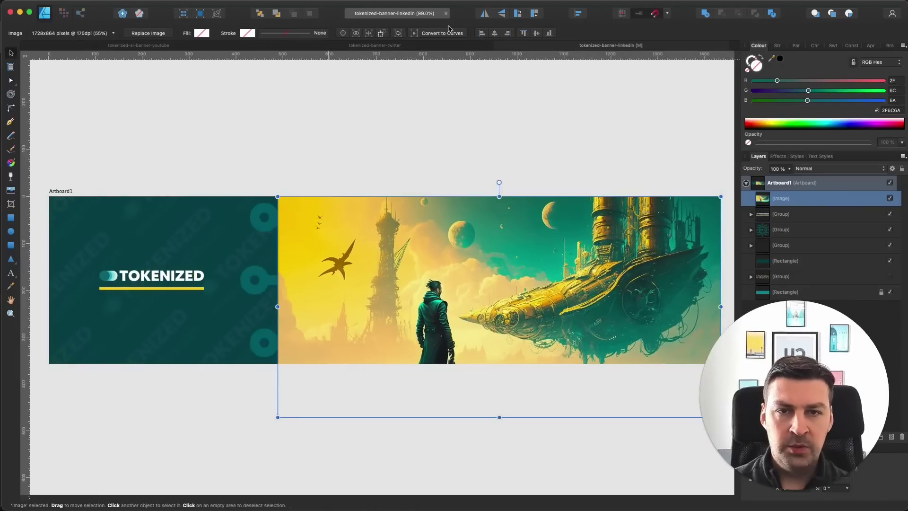
left_click(483, 13)
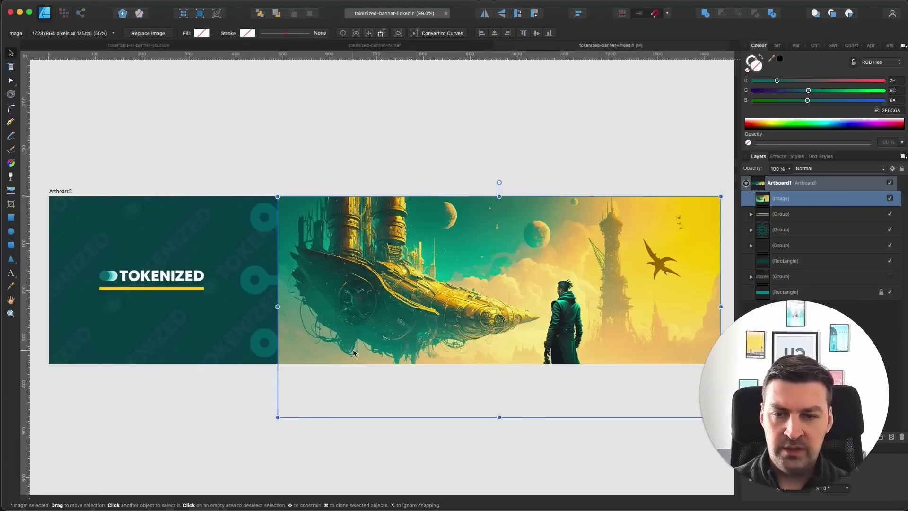
Shrink the flipped image to about 743 by 372 px, covering the artboard's right part and its full height.
left_click_drag(277, 417, 378, 350)
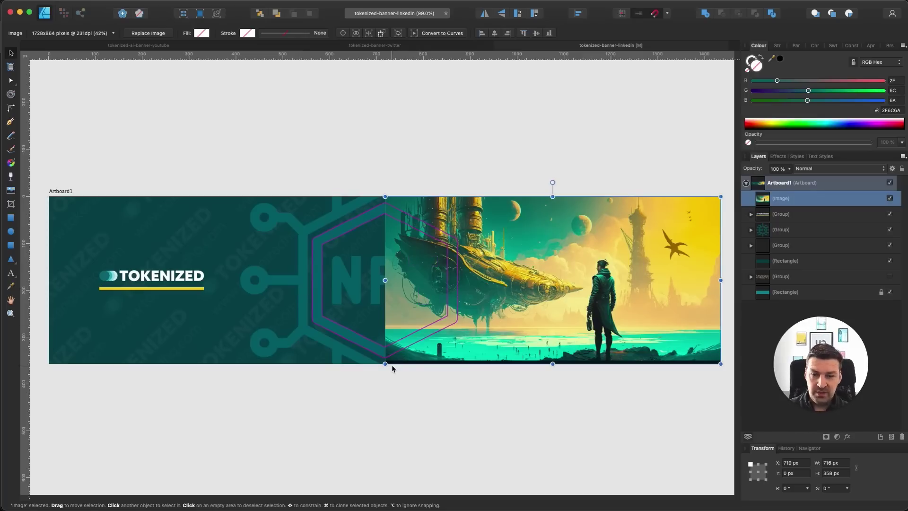
left_click_drag(385, 365, 365, 374)
left_click_drag(467, 333, 467, 334)
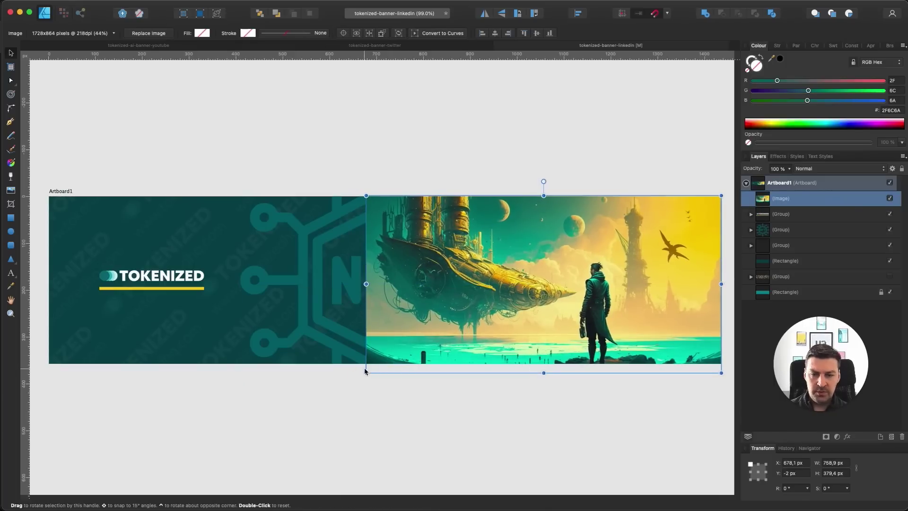
left_click_drag(366, 373, 375, 371)
left_click(390, 402)
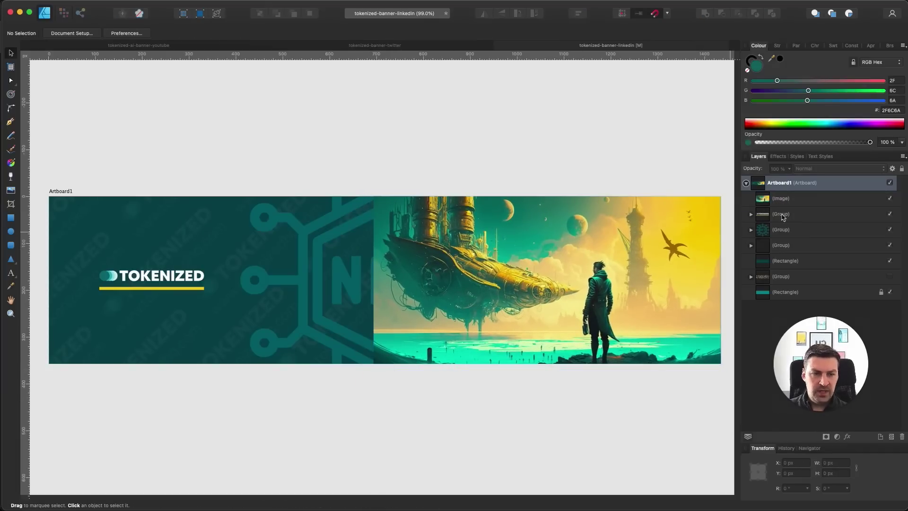
Draw a rectangle about 694 by 358 px above the image layer, covering the artboard from its left edge to the image.
left_click(786, 198)
left_click(11, 218)
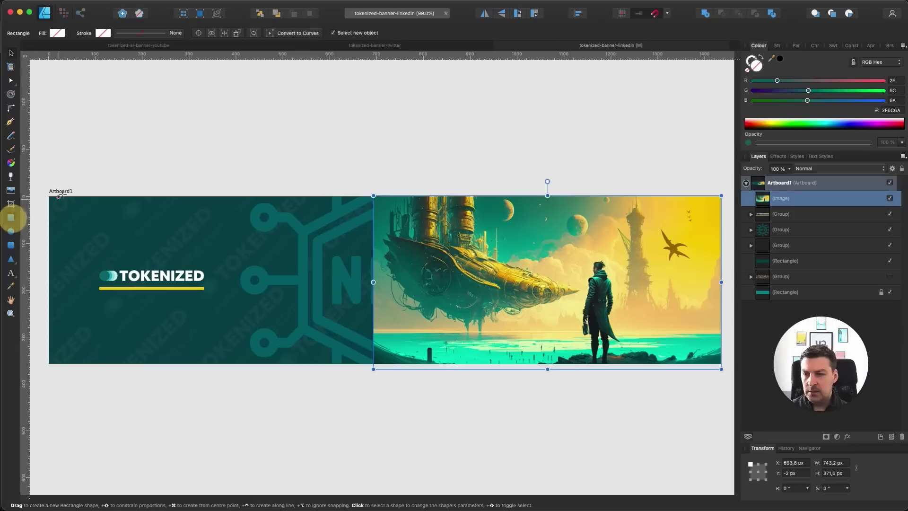
left_click_drag(48, 197, 373, 363)
key("v")
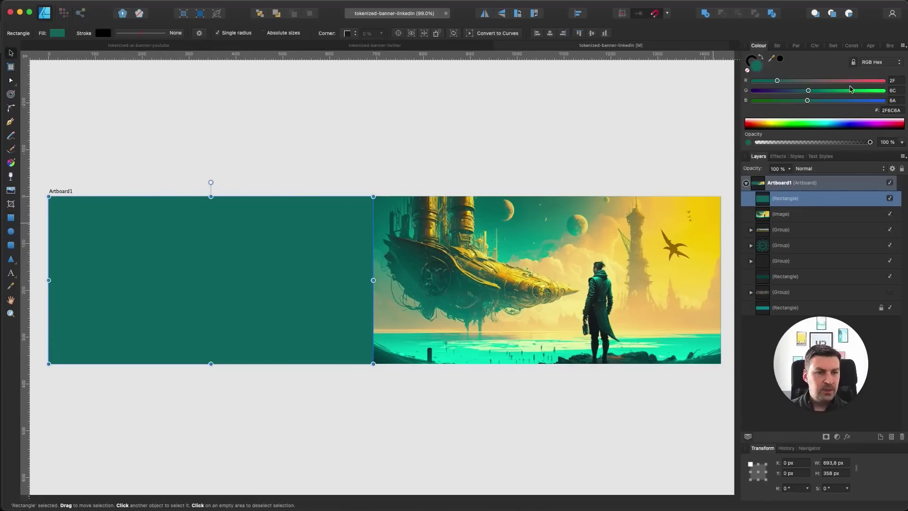
Sample the dark teal 28665F near the image's left edge and fill the rectangle with it.
left_click_drag(782, 61, 383, 209)
left_click_drag(782, 62, 378, 227)
key("super+d")
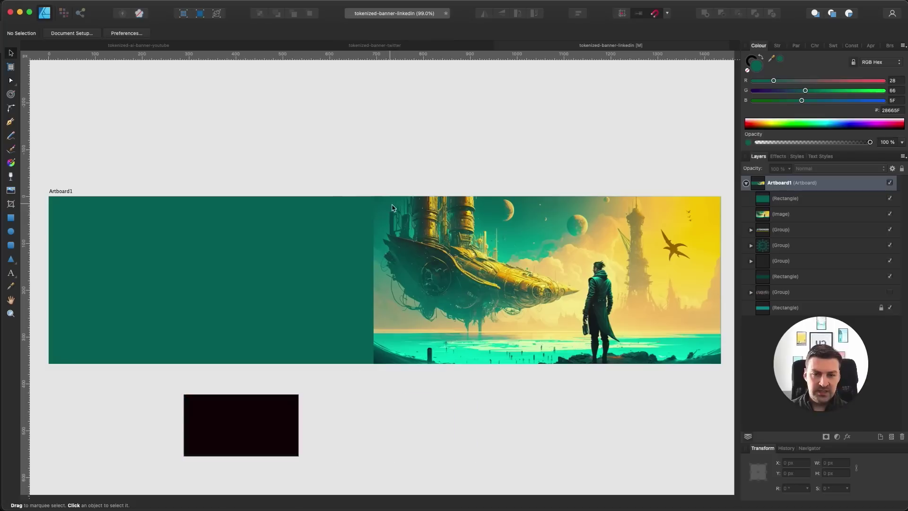
left_click(336, 210)
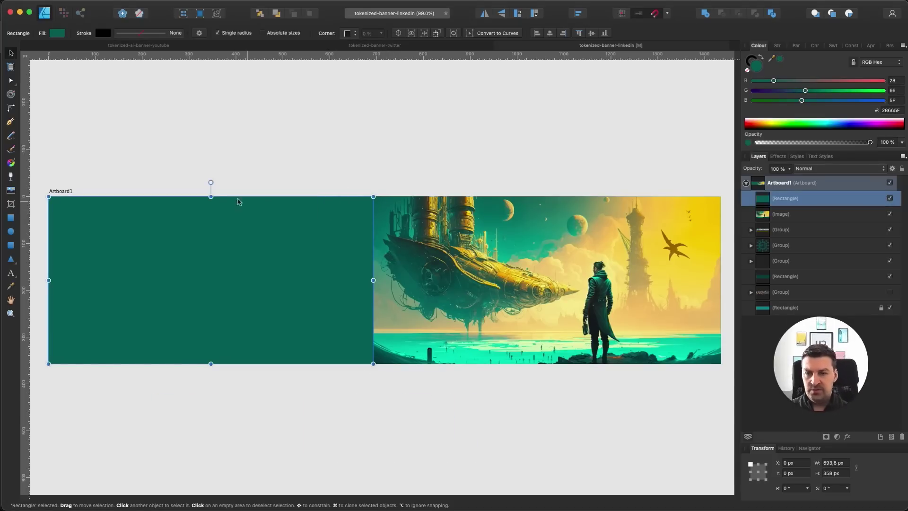
left_click_drag(211, 196, 213, 198)
left_click(338, 175)
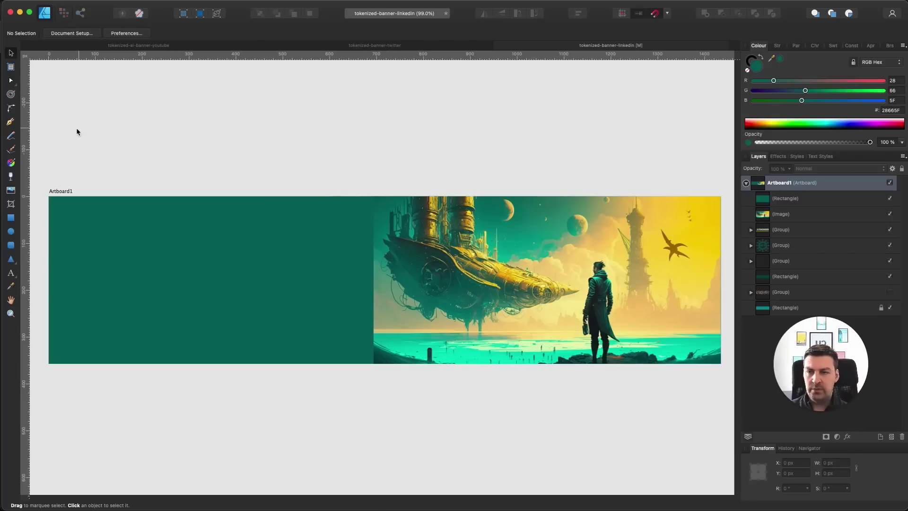
Duplicate the teal rectangle and narrow the copy to a full-height strip about 128 px wide over the seam with the image.
left_click(156, 273)
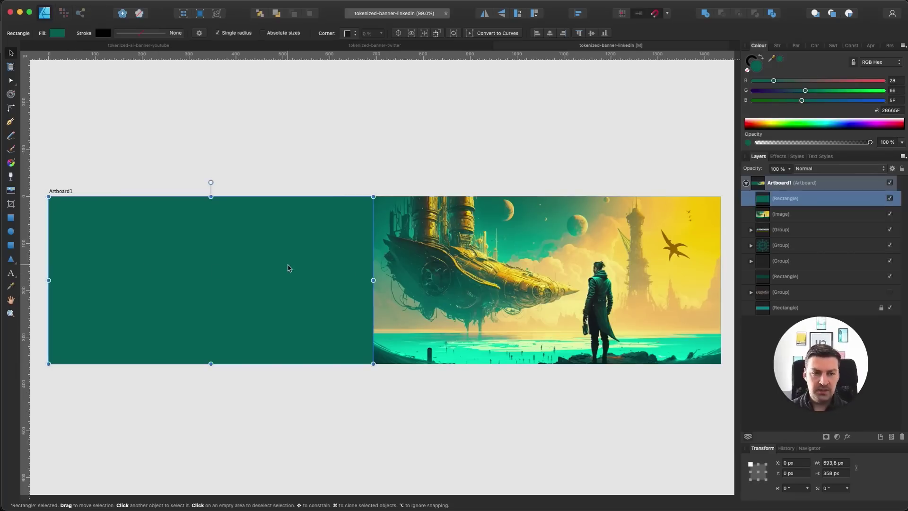
key("super+j")
left_click_drag(56, 283, 404, 280)
left_click(840, 403)
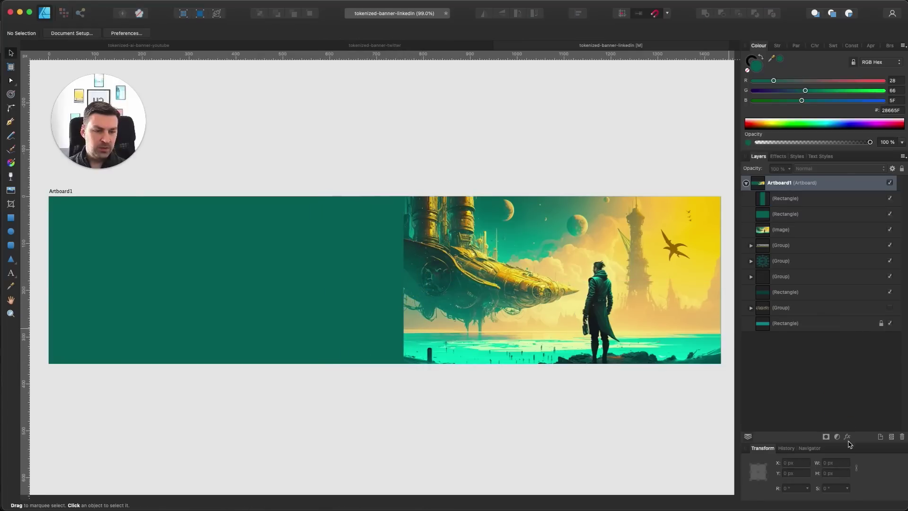
Enable a Gradient Overlay layer effect on the narrow strip over the seam.
left_click(393, 293)
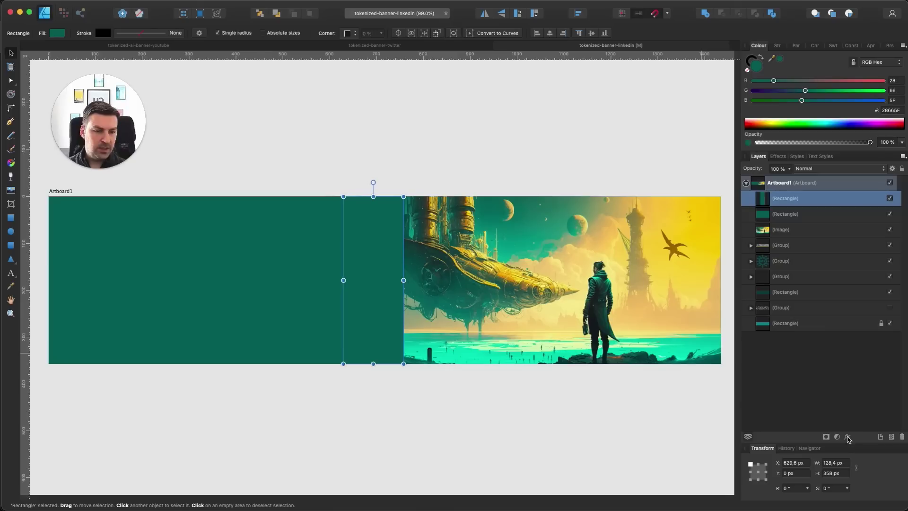
left_click(847, 436)
left_click_drag(818, 286, 696, 136)
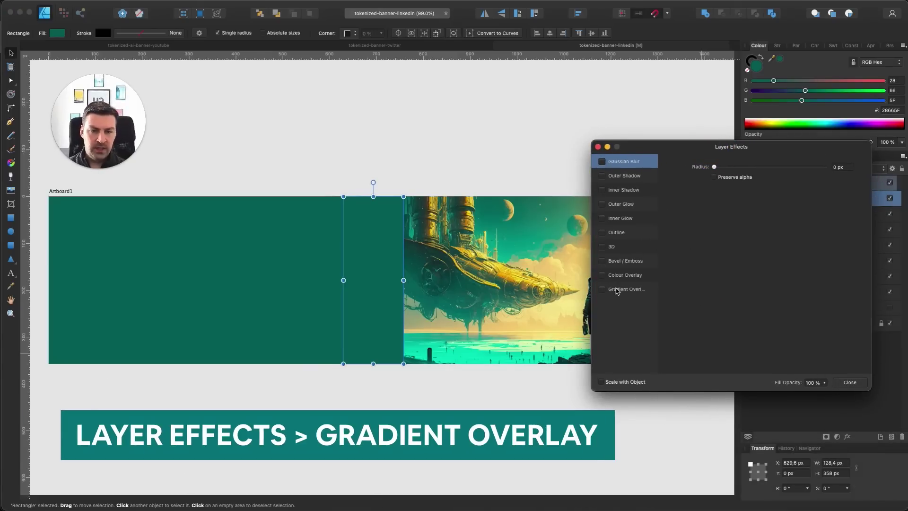
left_click(617, 290)
left_click(602, 289)
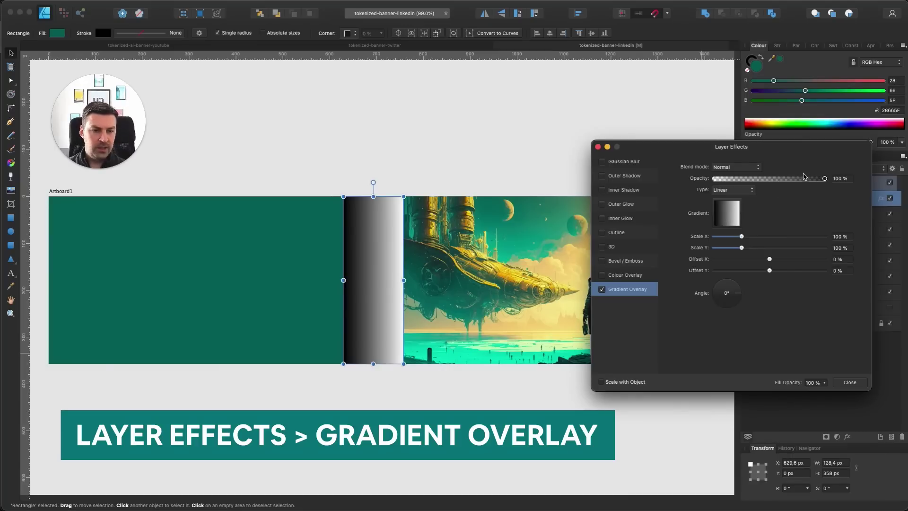
Set both end stops of the overlay gradient to the sampled dark teal.
left_click(727, 219)
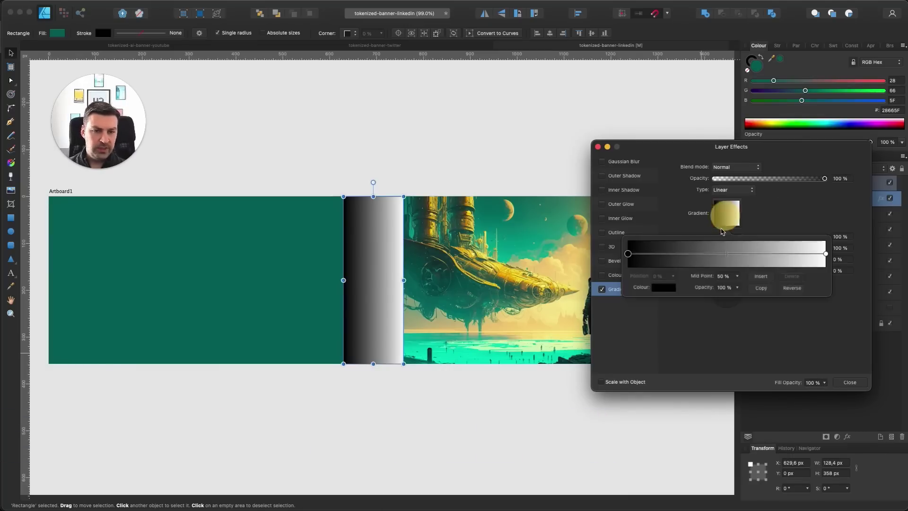
left_click(659, 288)
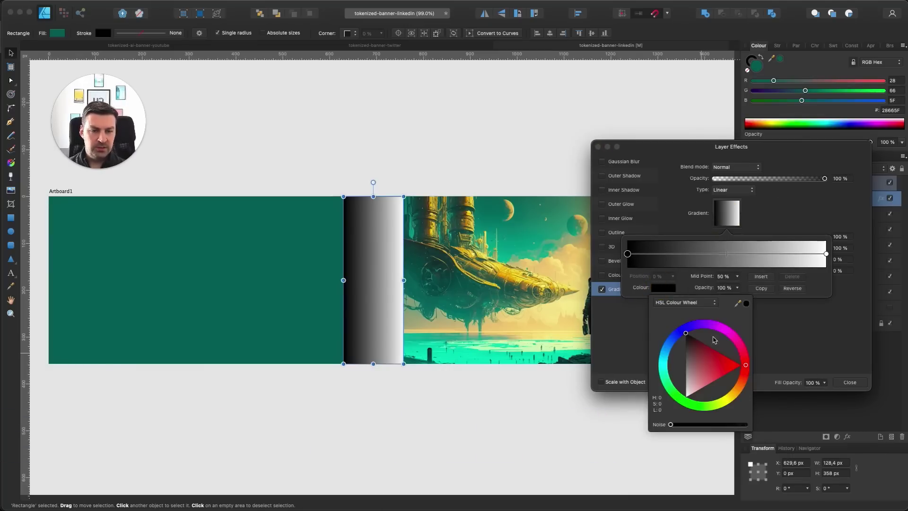
left_click(746, 305)
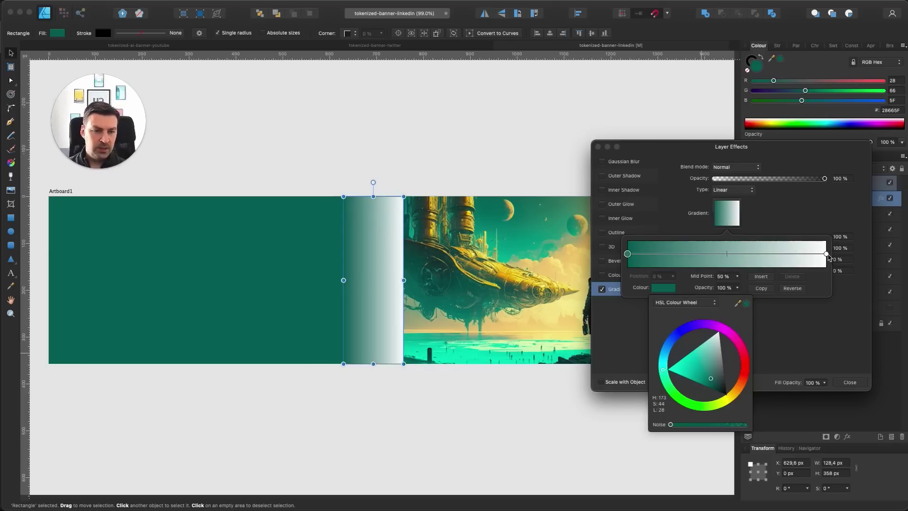
left_click(826, 254)
left_click(664, 288)
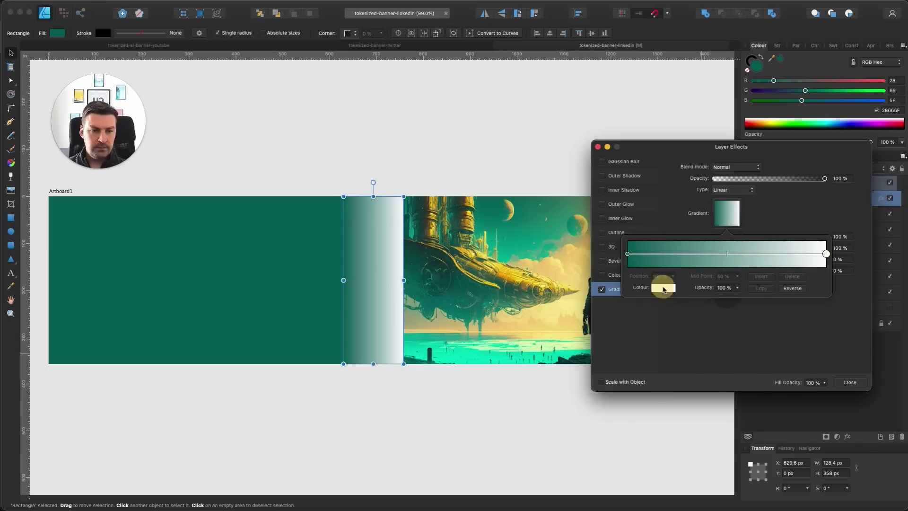
left_click_drag(747, 306, 253, 262)
left_click(748, 305)
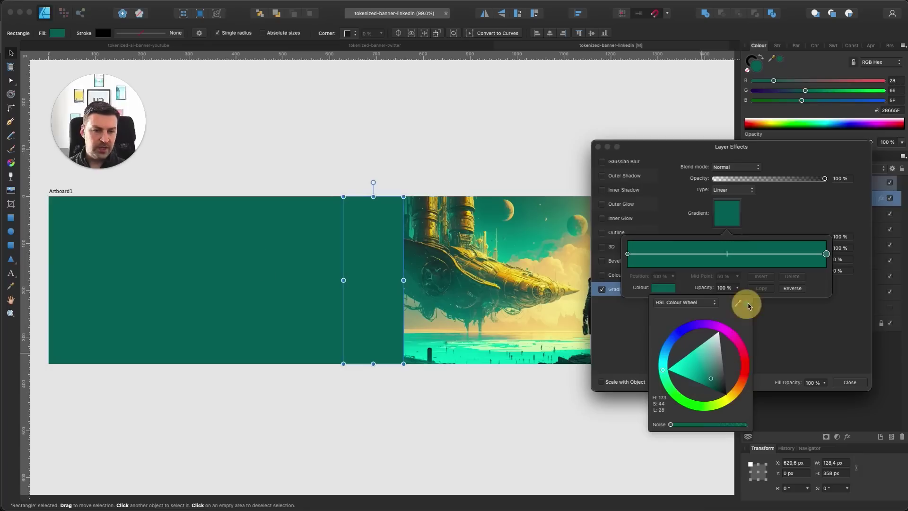
Set the opacity of the gradient's right end stop to 0% and the strip's fill opacity to 0%.
left_click(826, 254)
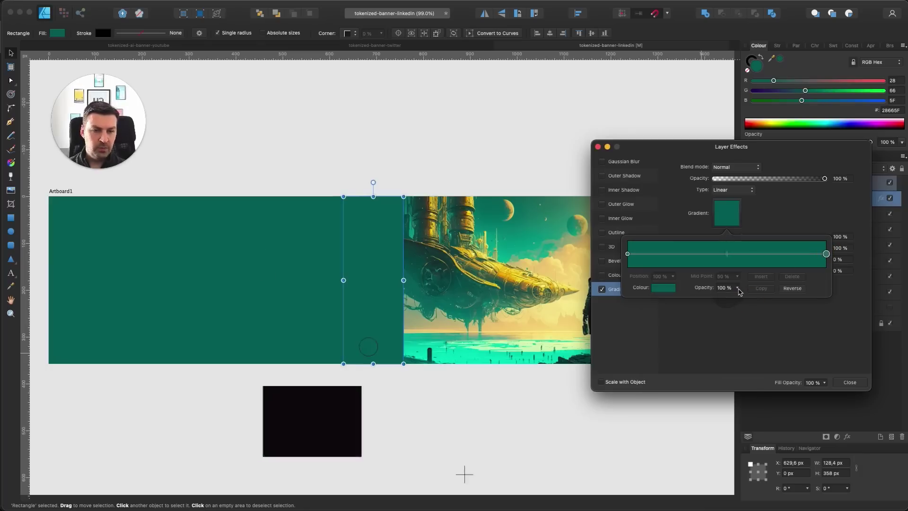
left_click(738, 288)
left_click_drag(738, 298, 659, 297)
left_click(778, 210)
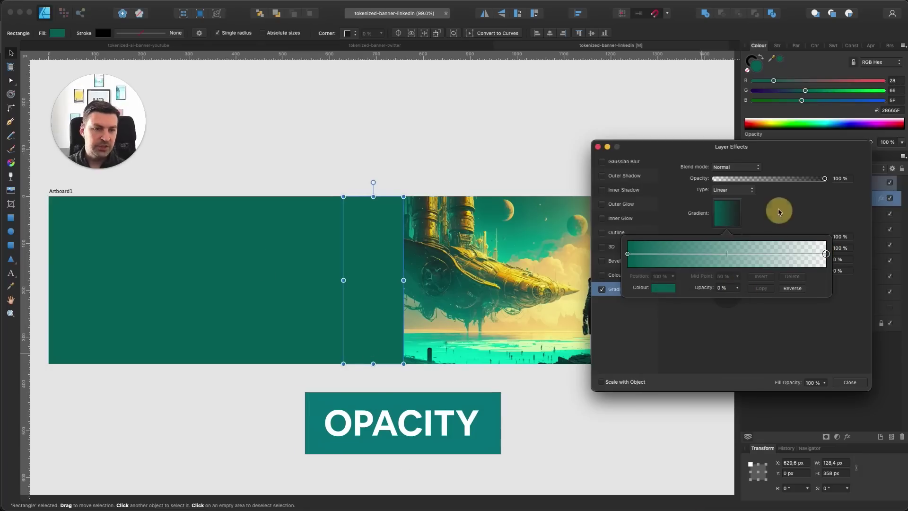
left_click(820, 209)
left_click(823, 383)
left_click_drag(823, 392, 738, 397)
left_click(787, 334)
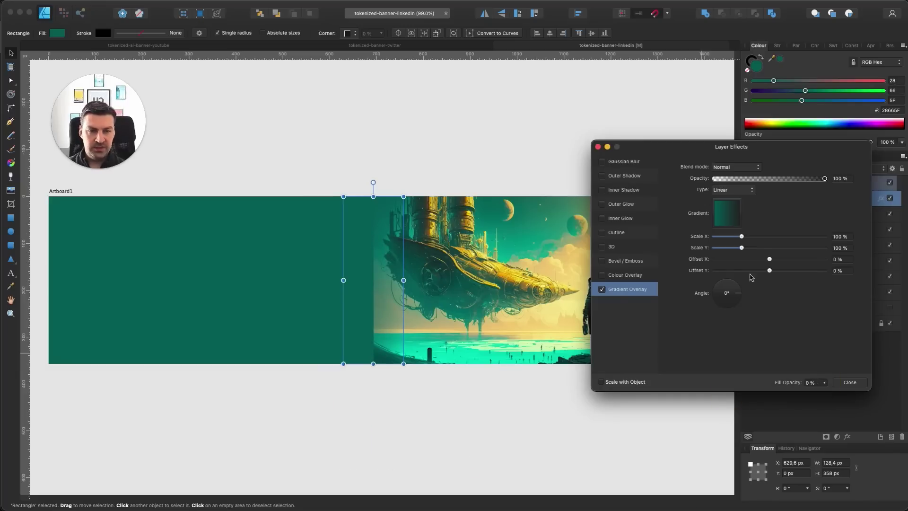
Scale the overlay gradient to 84% by 79%, widen the strip to about 163 px and set the X offset to 47%.
left_click_drag(741, 239, 736, 236)
left_click_drag(770, 259, 736, 248)
left_click_drag(813, 181, 832, 179)
left_click_drag(403, 280, 411, 280)
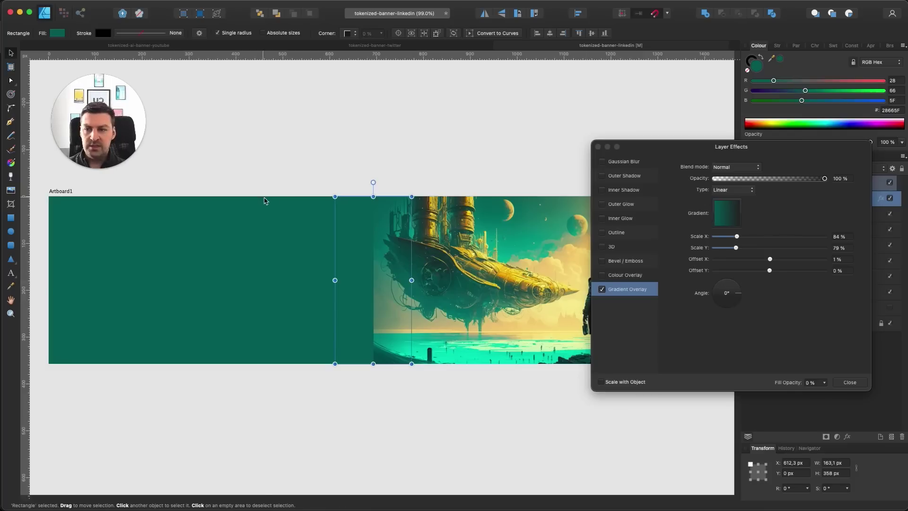
key("Escape")
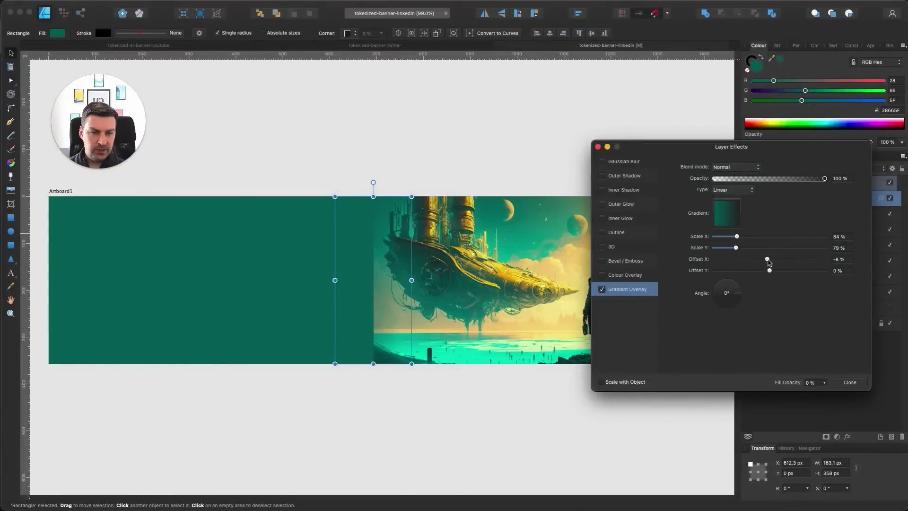
mouse_move(768, 263)
left_mouse_down()
mouse_move(784, 262)
mouse_move(776, 262)
left_mouse_up()
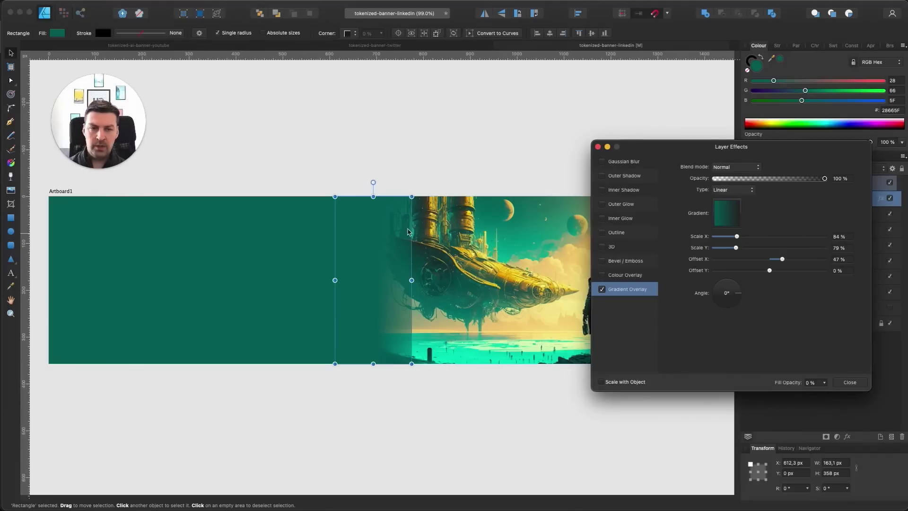
Widen the strip to about 330 px and soften the blend with gradient scale 23% by 59% and X offset 22%.
mouse_move(737, 236)
left_mouse_down()
mouse_move(750, 241)
mouse_move(735, 236)
left_mouse_up()
left_click_drag(412, 281, 426, 281)
left_click_drag(783, 260, 780, 261)
left_click_drag(781, 260, 781, 259)
mouse_move(735, 236)
left_mouse_down()
mouse_move(765, 235)
mouse_move(724, 237)
mouse_move(731, 237)
left_mouse_up()
left_click_drag(781, 261, 775, 259)
left_click_drag(731, 237, 720, 236)
left_click_drag(774, 259, 774, 260)
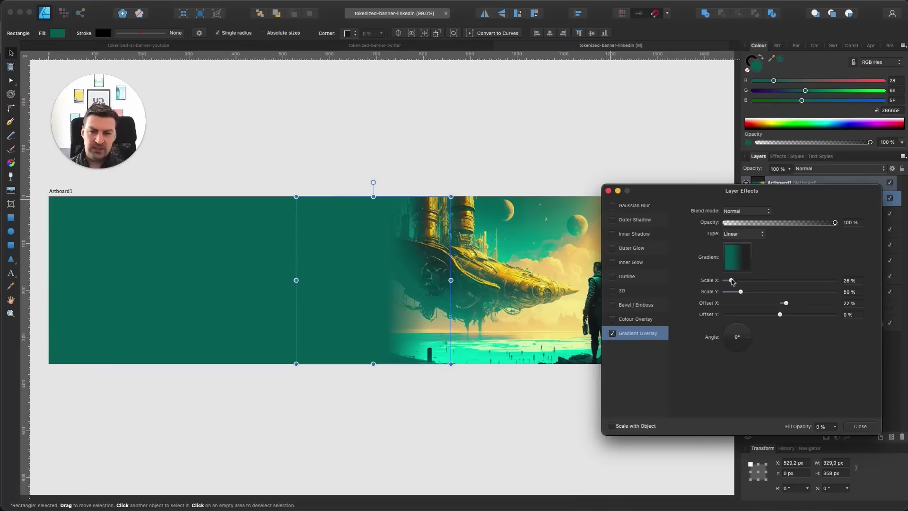
left_click_drag(732, 280, 732, 280)
left_click_drag(786, 303, 786, 304)
mouse_move(732, 280)
left_mouse_down()
mouse_move(756, 301)
mouse_move(740, 303)
mouse_move(776, 303)
mouse_move(730, 308)
mouse_move(739, 307)
left_mouse_up()
left_click(737, 257)
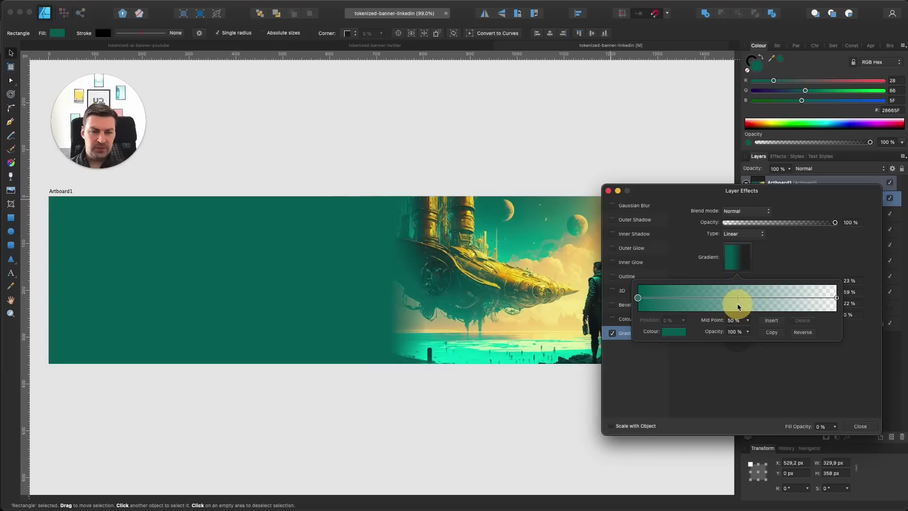
left_click(837, 298)
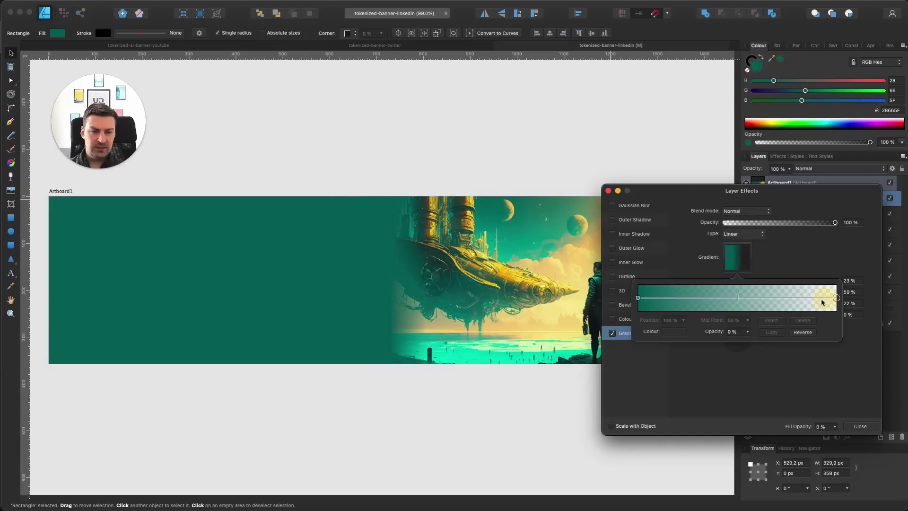
left_click(841, 266)
left_click_drag(811, 223, 853, 223)
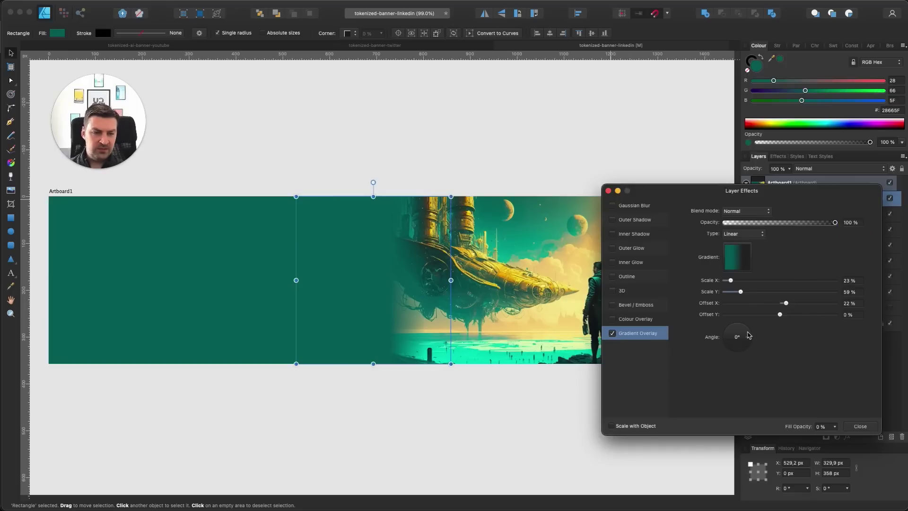
Rotate the overlay gradient to a 13° angle, close the layer effects and deselect the strip.
left_click_drag(748, 335, 771, 333)
key("Up")
key("Down")
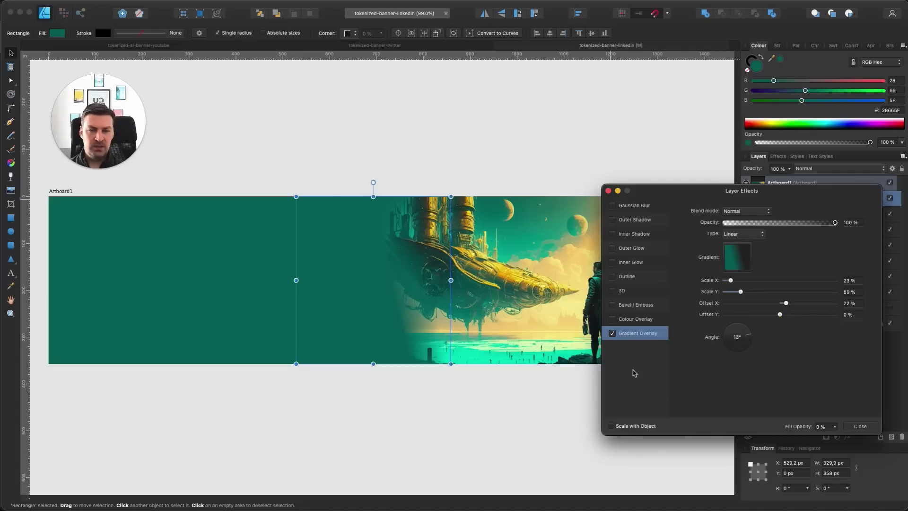
left_click(608, 191)
left_click(543, 149)
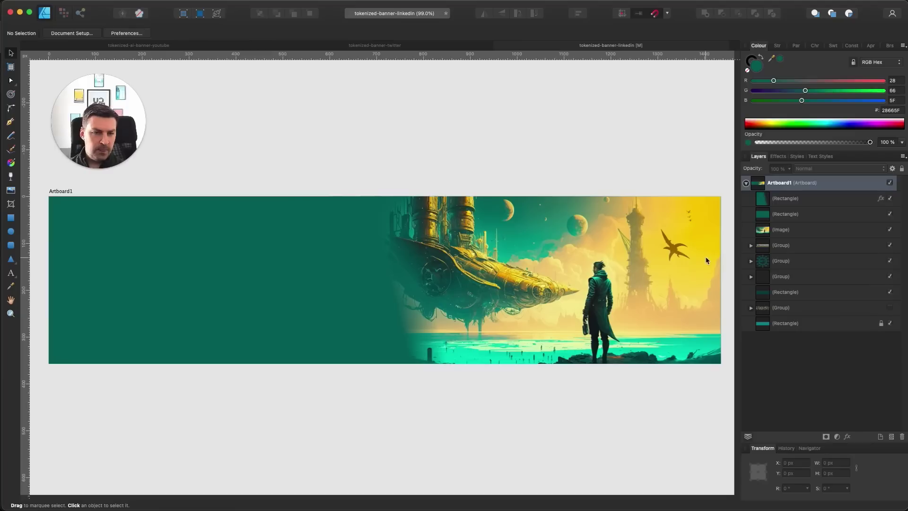
Move the TOKENIZED text out of its nested group to the top of the artboard's layer stack.
left_click(751, 245)
left_click(756, 260)
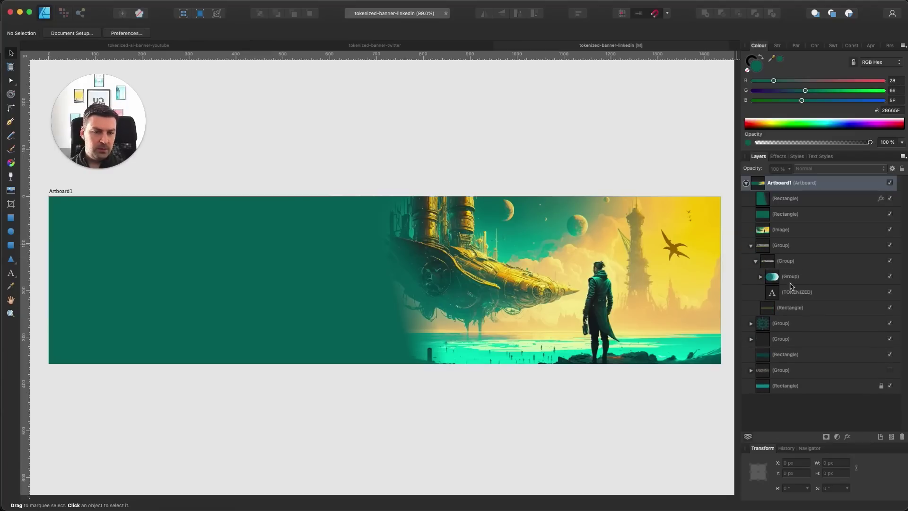
left_click(810, 291)
left_click(751, 245)
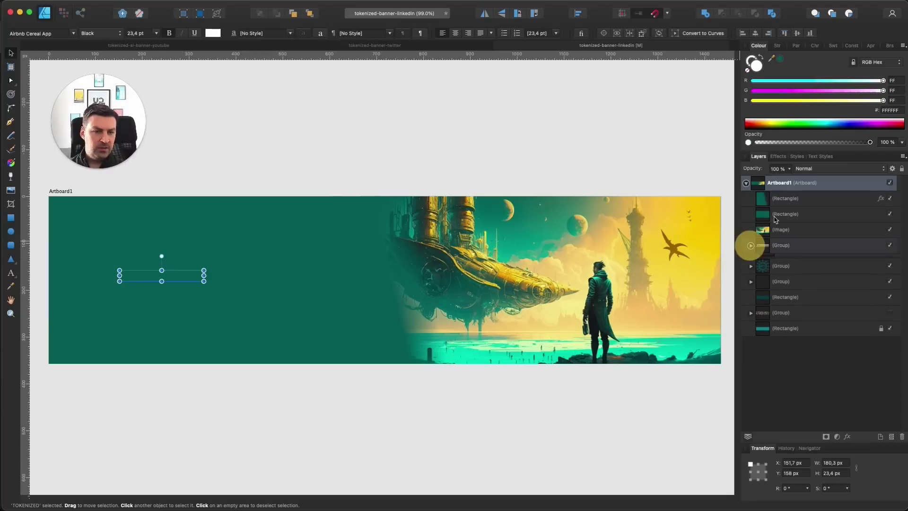
left_click(797, 199)
key("super+z")
Enlarge the TOKENIZED text to about 45.6 pt and replace its wording with "STAY CURIOUS".
left_click_drag(203, 282, 283, 298)
left_click_drag(229, 287, 222, 287)
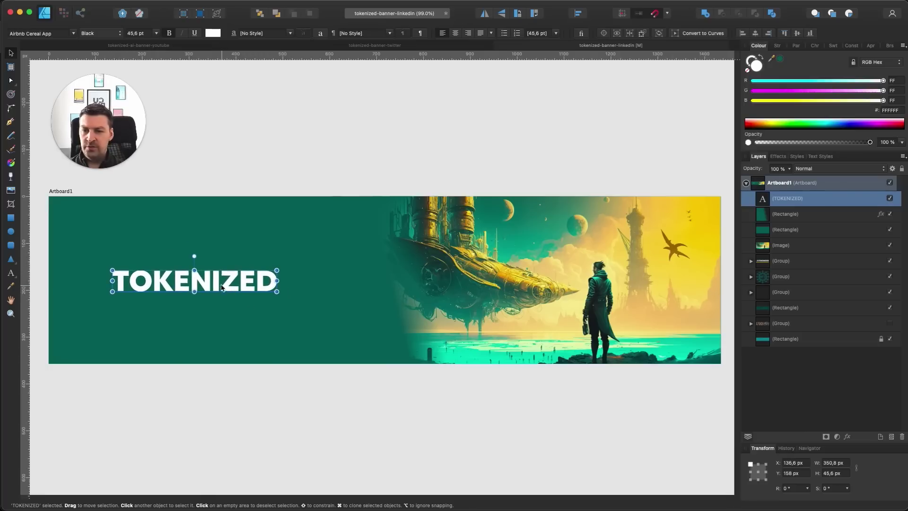
double_click(211, 282)
key("super+a")
type("STAY CURIOU")
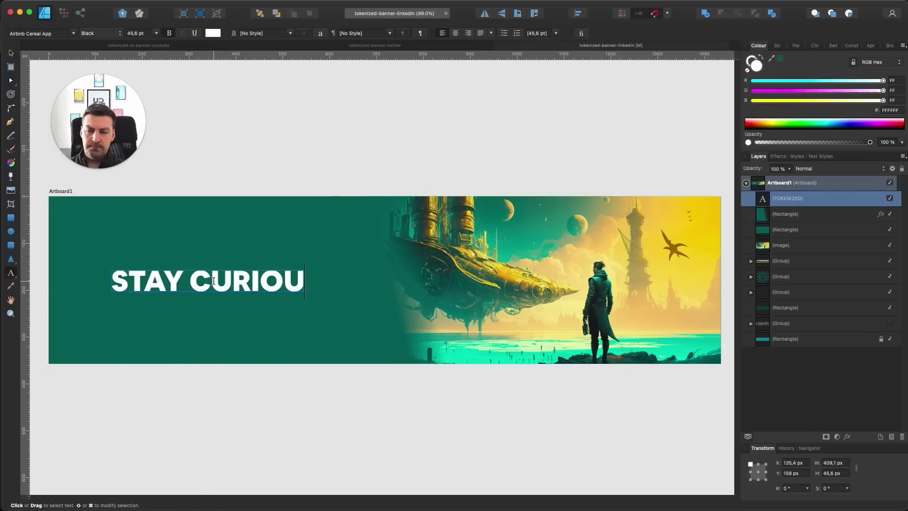
type("S")
key("Escape")
key("a")
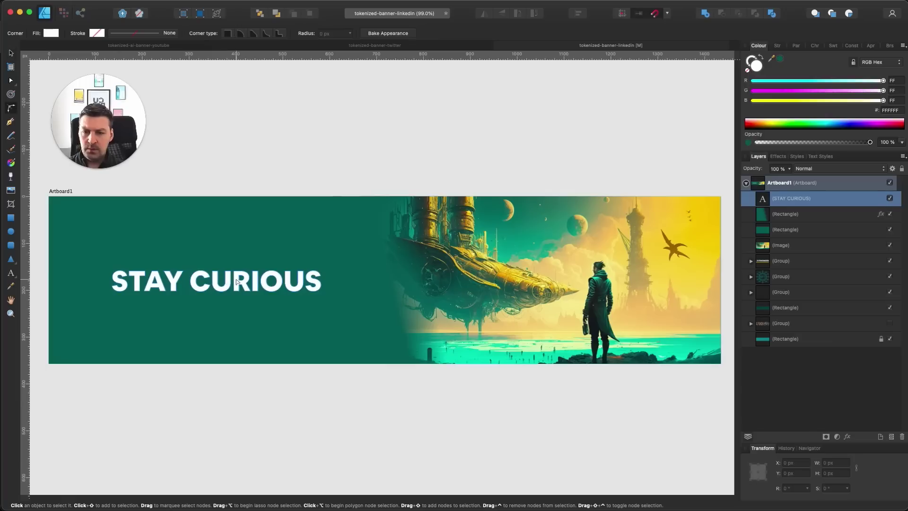
left_click(236, 275)
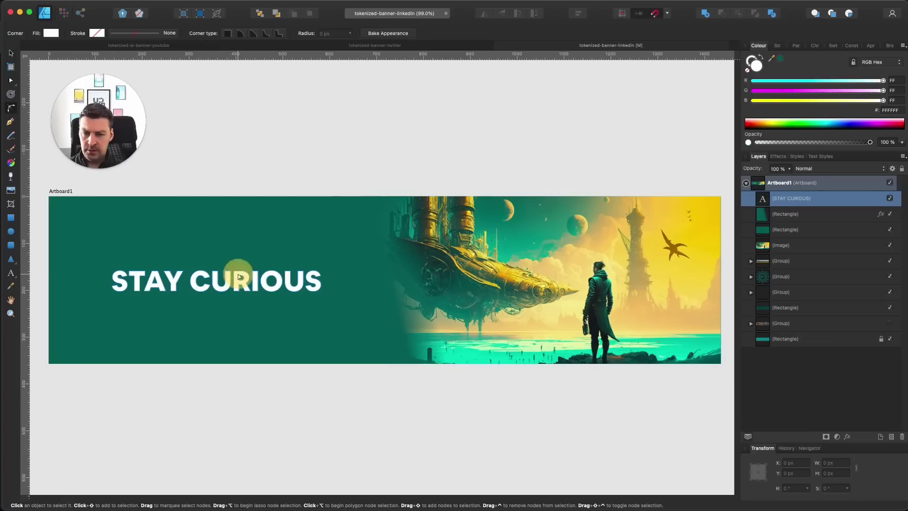
Shift the STAY CURIOUS line upward to about Y 124 px and place a duplicate of it directly below.
key("v")
left_click_drag(239, 286, 242, 270)
mouse_move(136, 152)
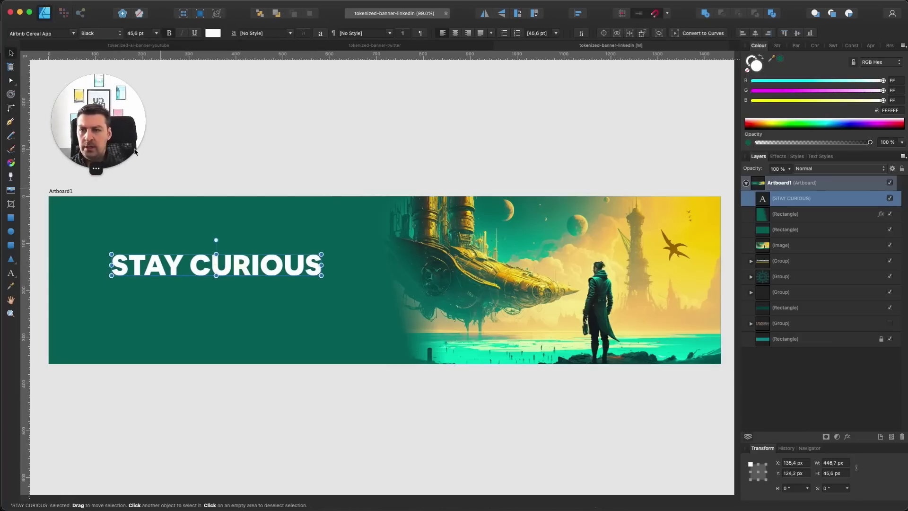
left_click(47, 35)
left_click(74, 33)
left_click_drag(262, 268, 264, 308)
Change the upper STAY CURIOUS line to the Rustico font and enlarge it to about 55.2 pt, matching the lower line's width.
left_click(258, 267)
key("t")
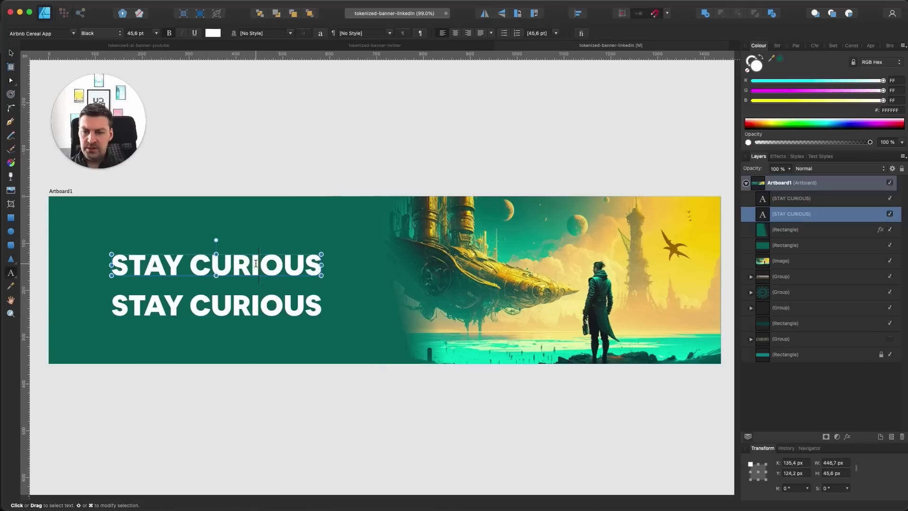
key("super+a")
left_click(73, 33)
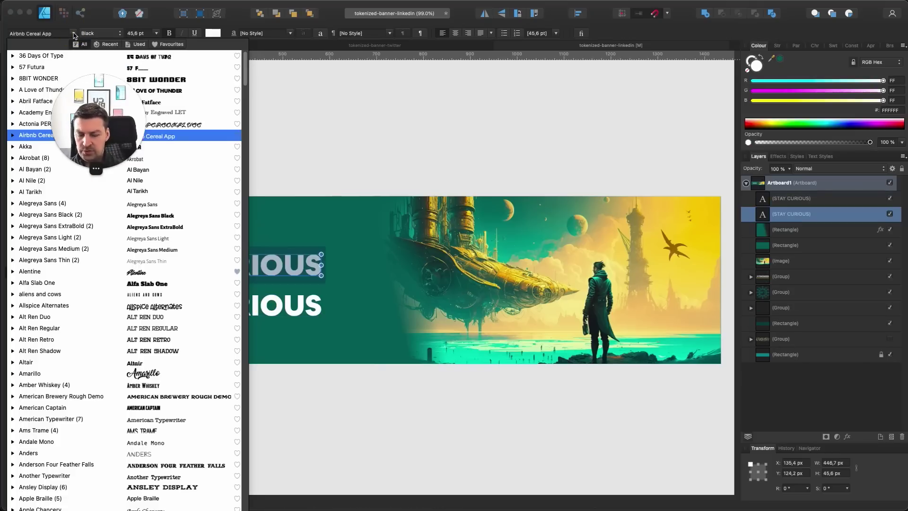
type("rus")
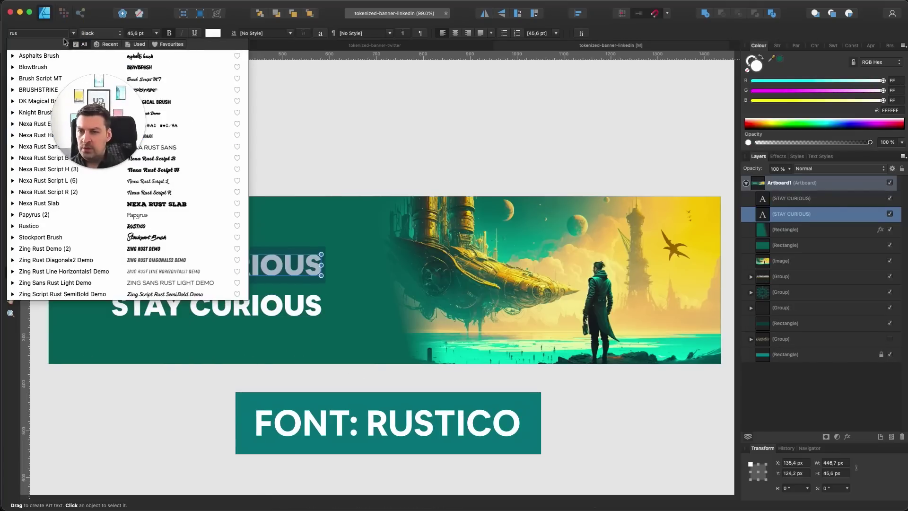
type("tico")
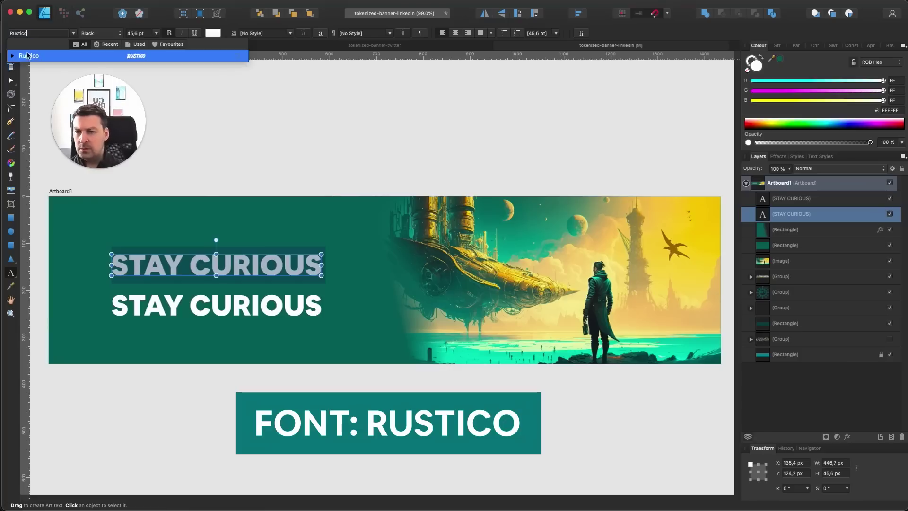
left_click(27, 54)
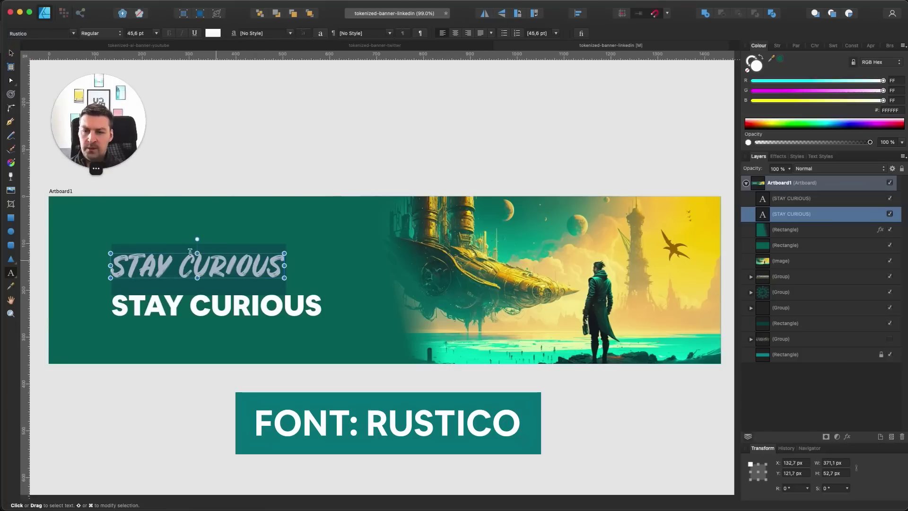
key("v")
left_click_drag(284, 278, 324, 290)
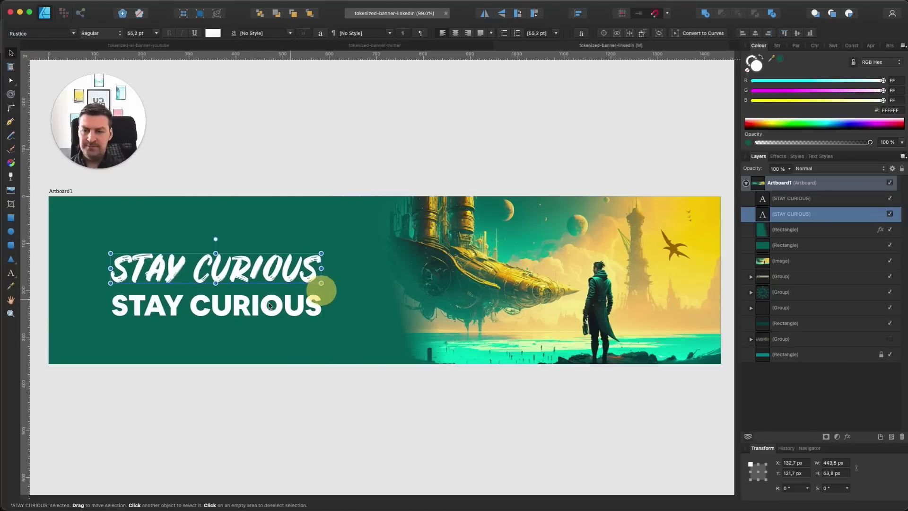
Nudge the lower STAY CURIOUS line up until it sits tightly beneath the Rustico line.
left_click(191, 314)
key("Up")
key("Up")
key("Up")
key("Up")
key("Up")
key("Up")
key("Up")
key("Up")
key("Up")
key("Up")
key("Up")
key("Up")
key("Up")
key("Up")
key("Up")
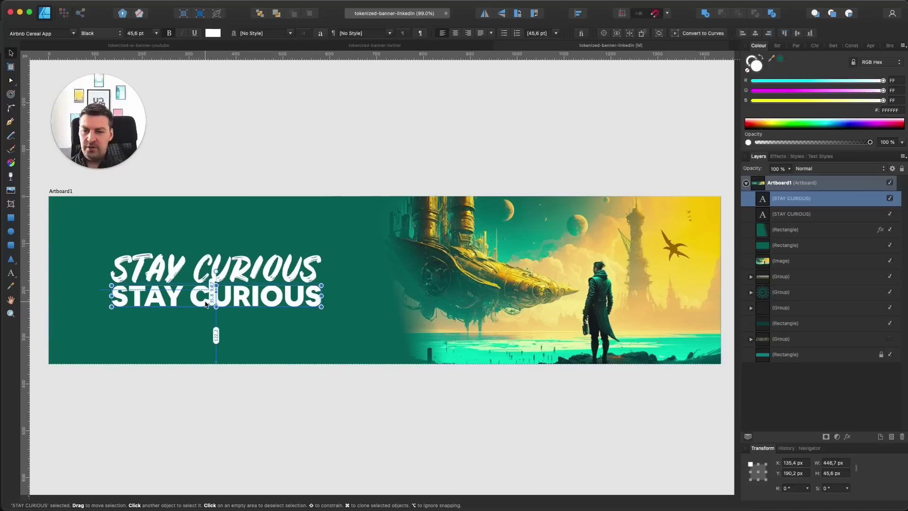
Replace the lower line's wording with "& CREATE".
triple_click(206, 304)
type("& CREATE")
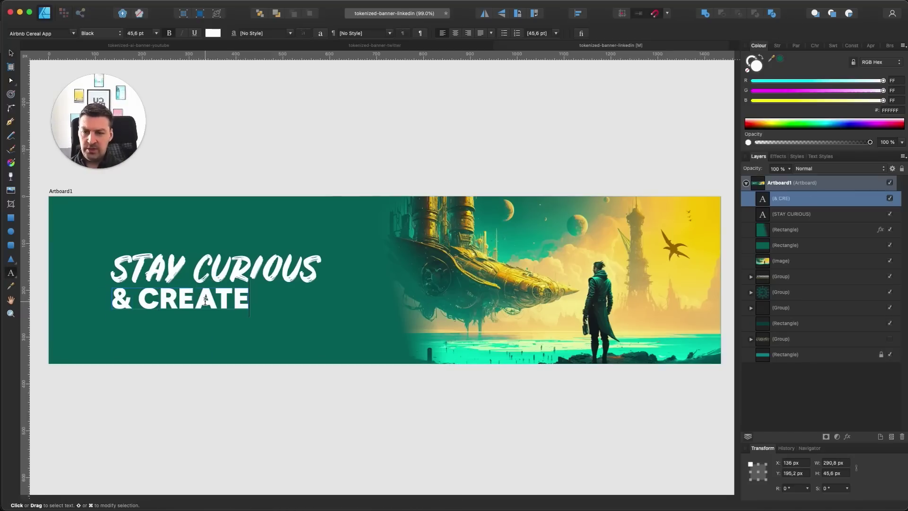
key("Escape")
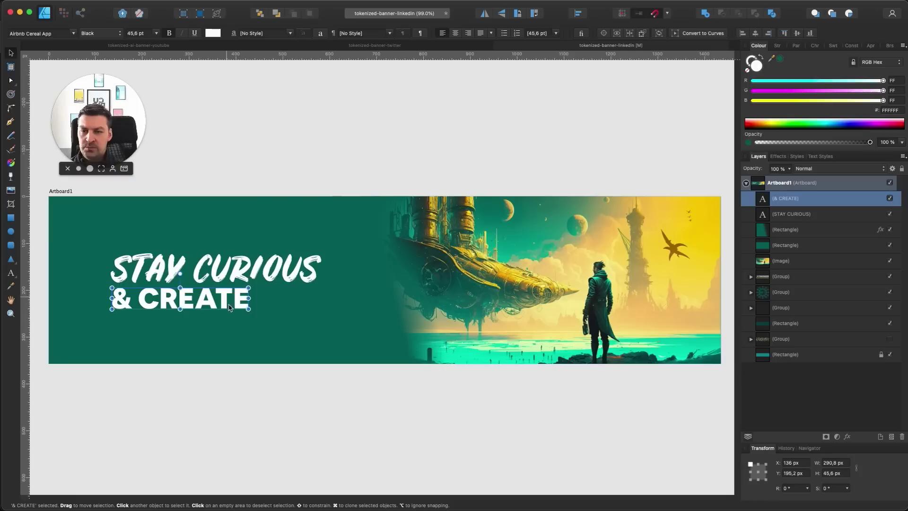
Sample the yellow F3CB44 from the image's sky and apply it to the & CREATE text.
left_click_drag(772, 59, 704, 208)
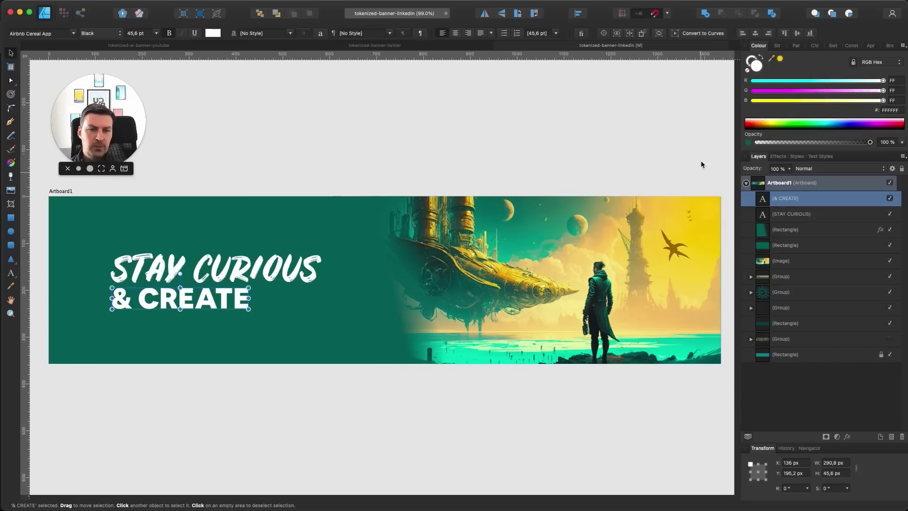
left_click(780, 60)
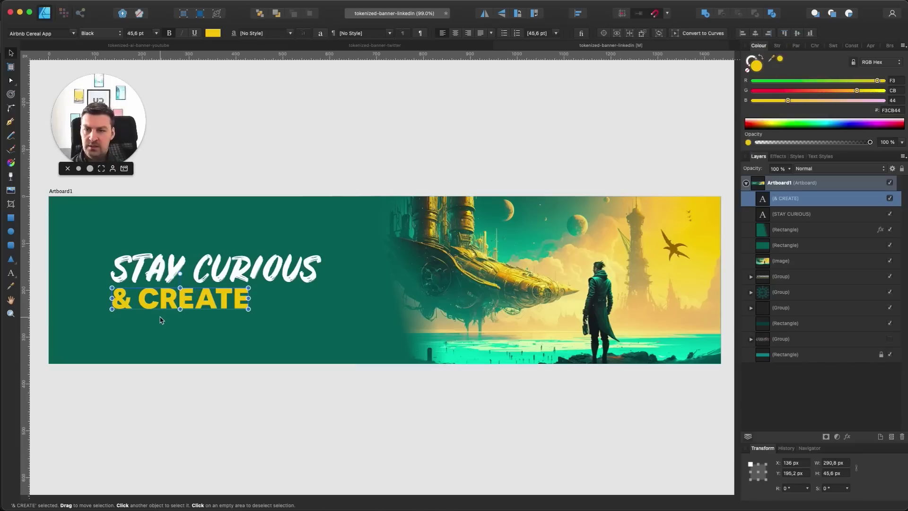
left_click(195, 177)
Select both headline lines and move them together up and left to about X 122 px, Y 110 px.
left_click(163, 305)
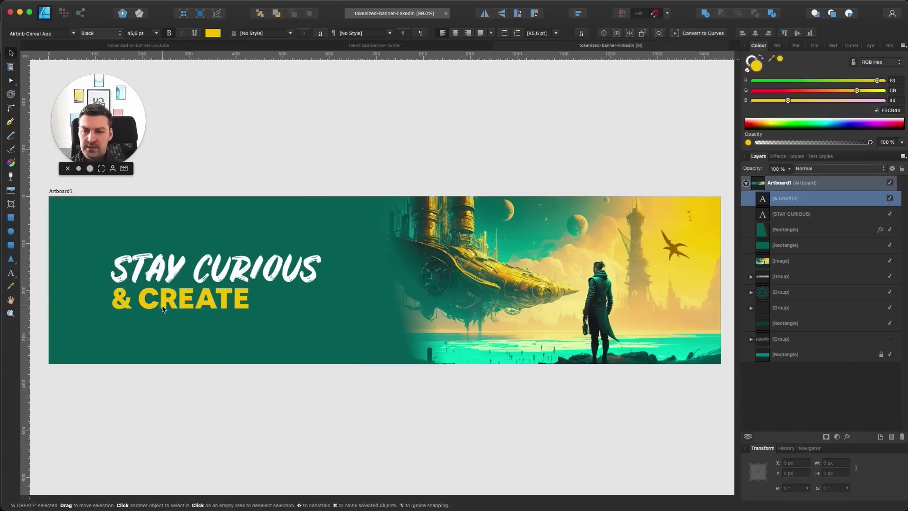
left_click(162, 277, "shift")
key("Up")
key("Up")
key("Up")
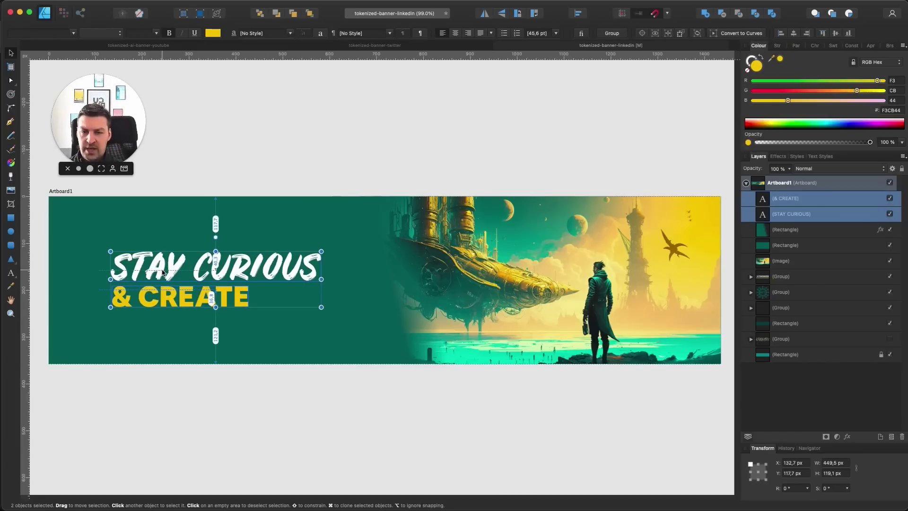
scroll(162, 272, "left", 2)
left_click_drag(162, 272, 169, 272)
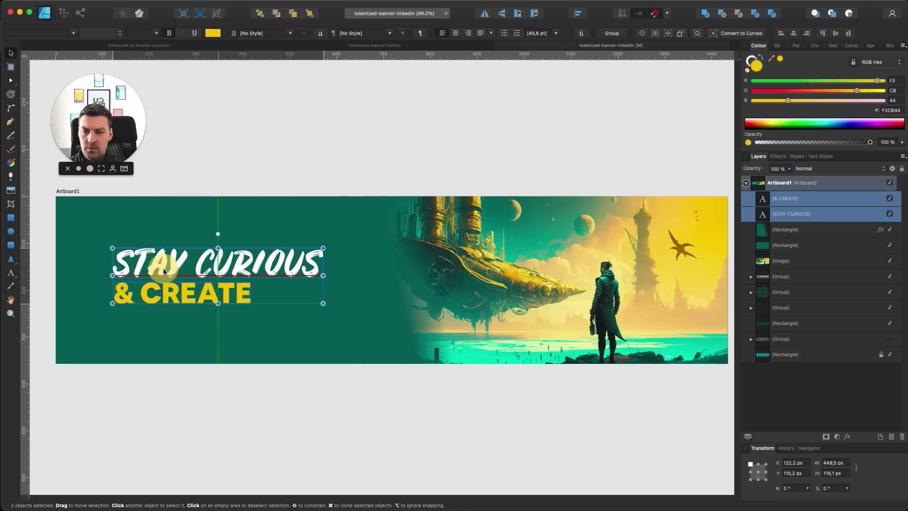
left_click(238, 173)
Inspect the whole banner and its headline at different magnifications to check the composition.
scroll(189, 235, "down", 3)
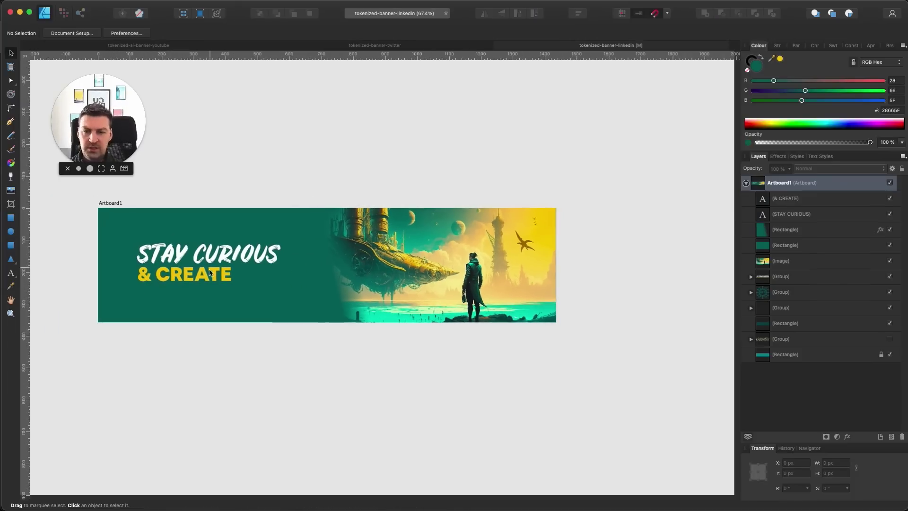
scroll(201, 275, "up", 3)
scroll(185, 199, "down", 1)
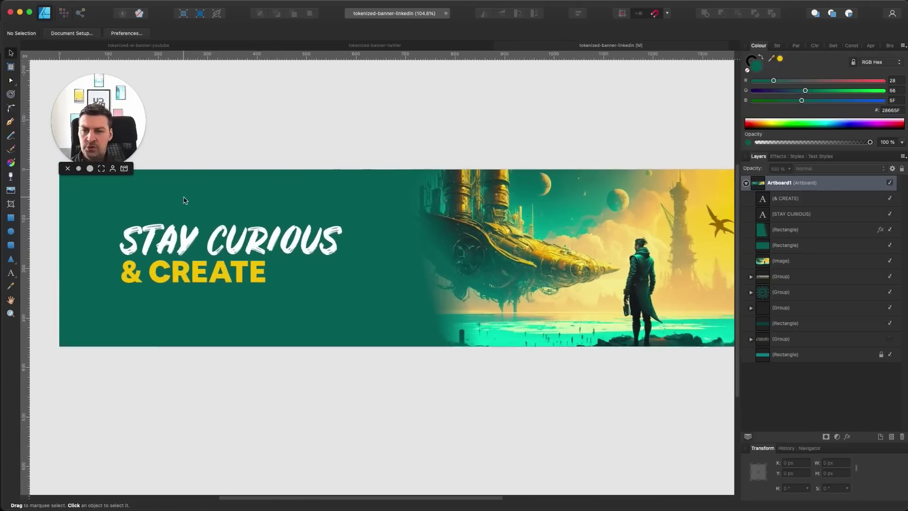
scroll(166, 173, "up", 1)
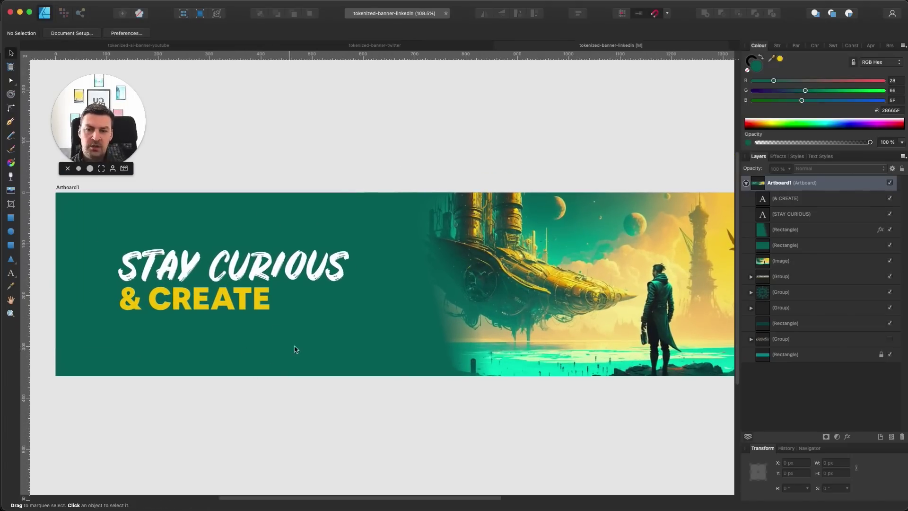
scroll(331, 308, "down", 1)
scroll(331, 308, "down", 3)
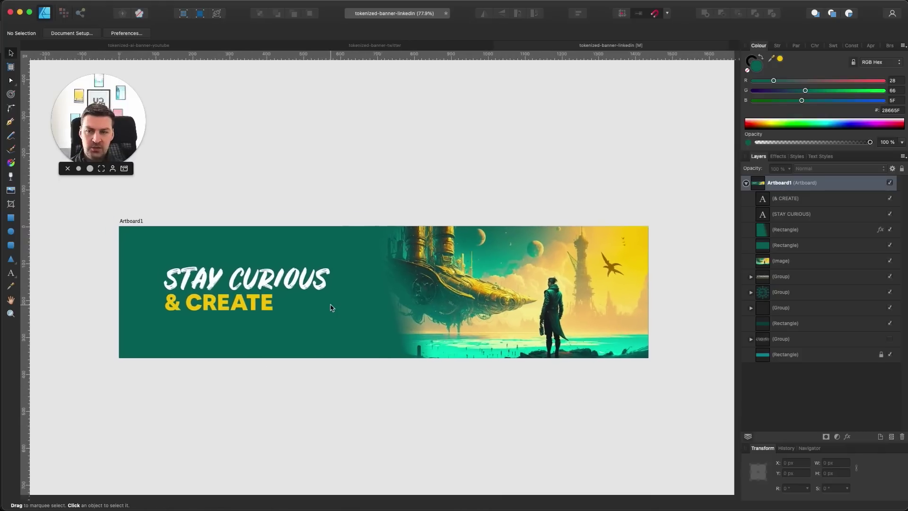
scroll(334, 308, "right", 1)
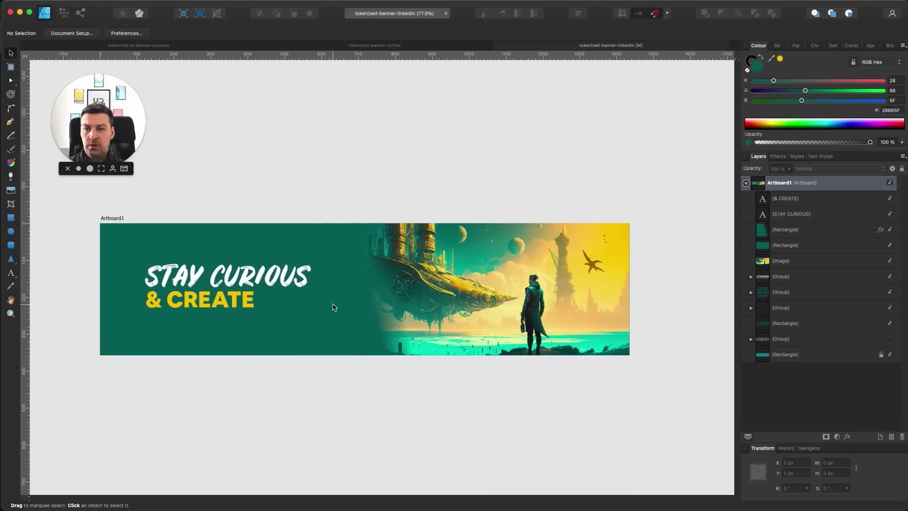